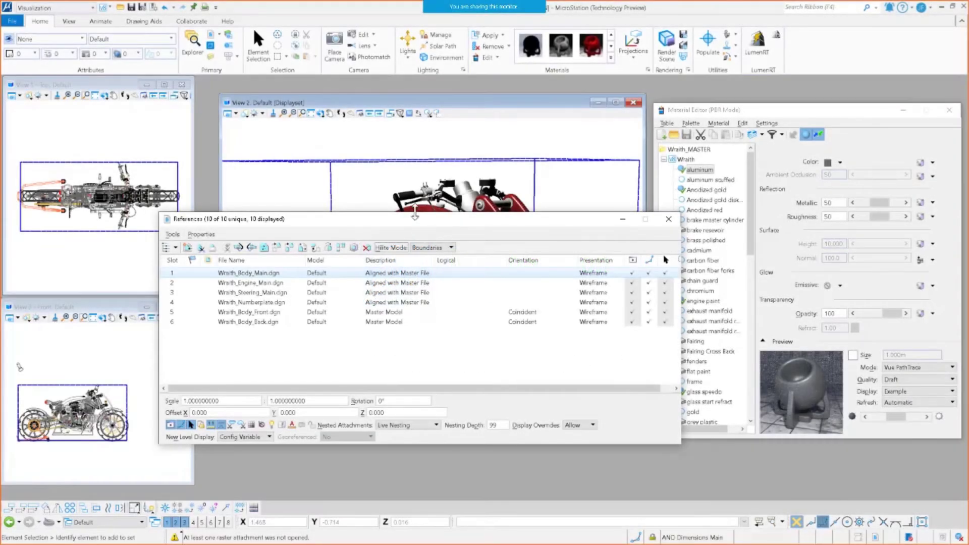
Search the ribbon commands for 'conf' to find Configuration Variables.
left_click(814, 9)
type("con")
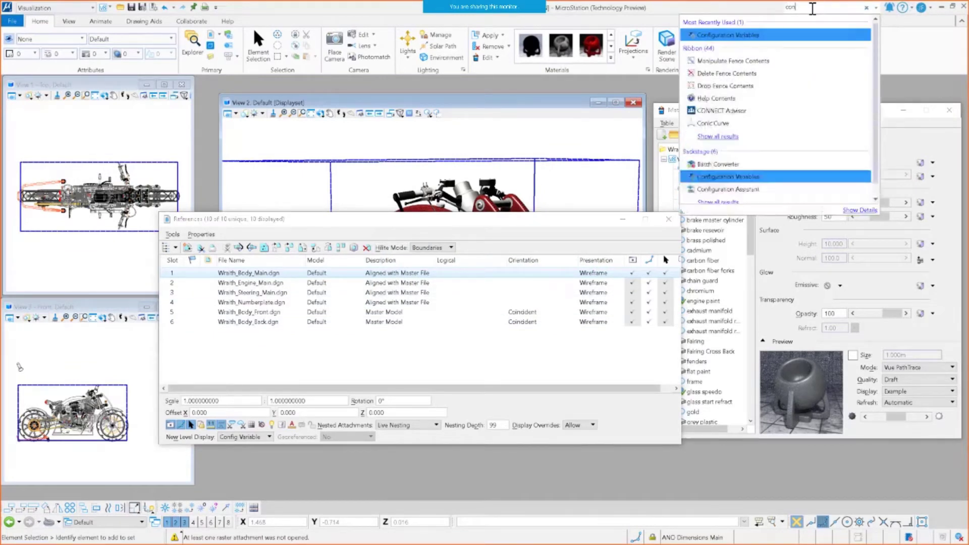
type("f")
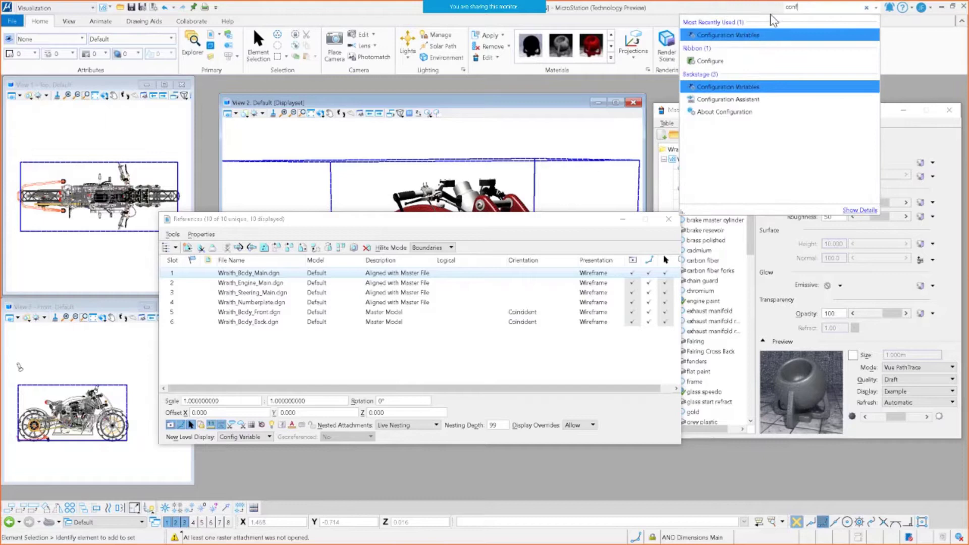
Check that MS_NPRSTYLES points to the NPR_Styles folder, then close Configuration Variables and References.
left_click(751, 35)
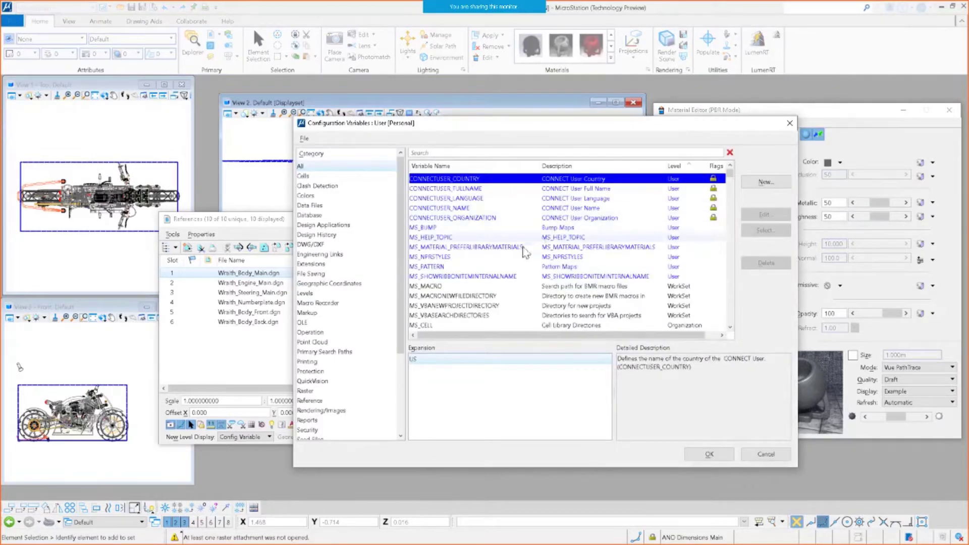
left_click(455, 257)
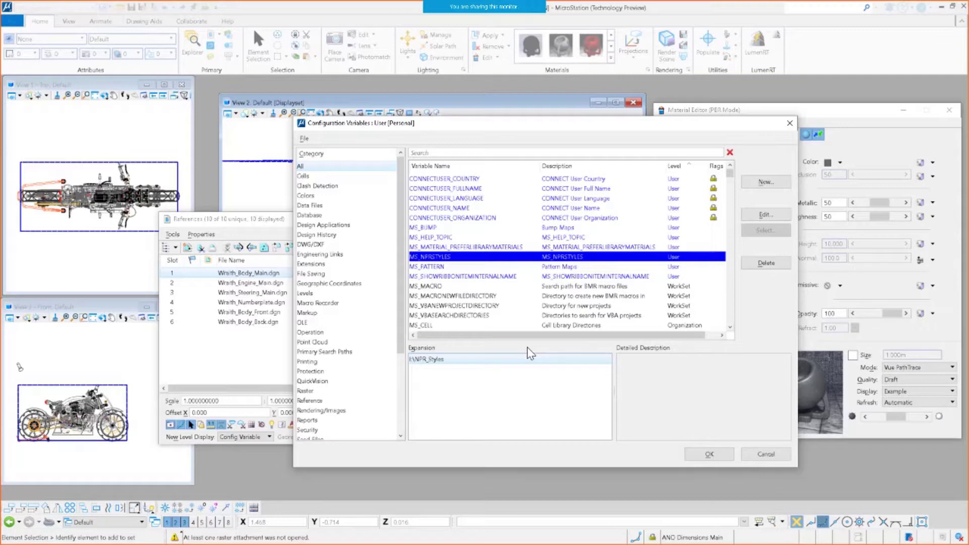
left_click(790, 122)
left_click(669, 221)
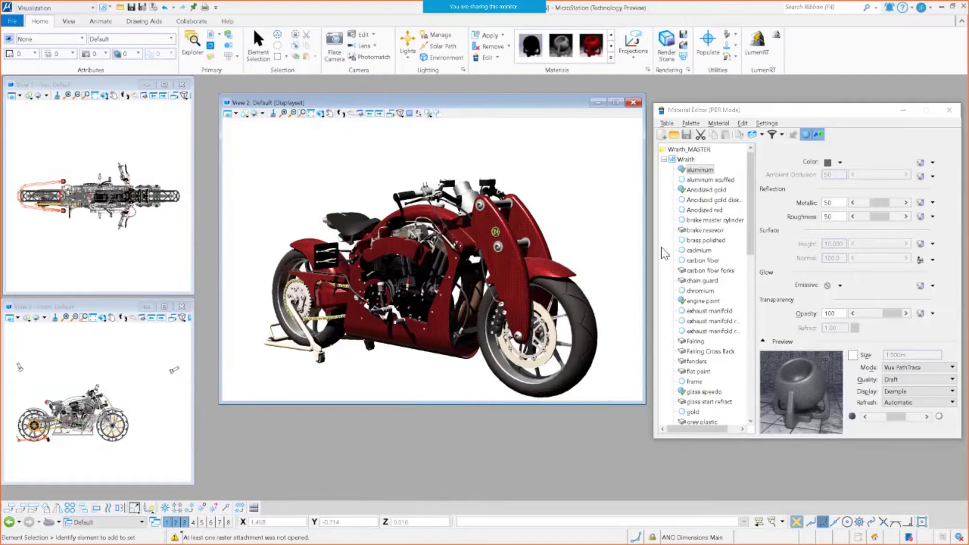
Open Vue rendering with NPR enabled and the Exterior Final NPR style selected.
left_click(667, 47)
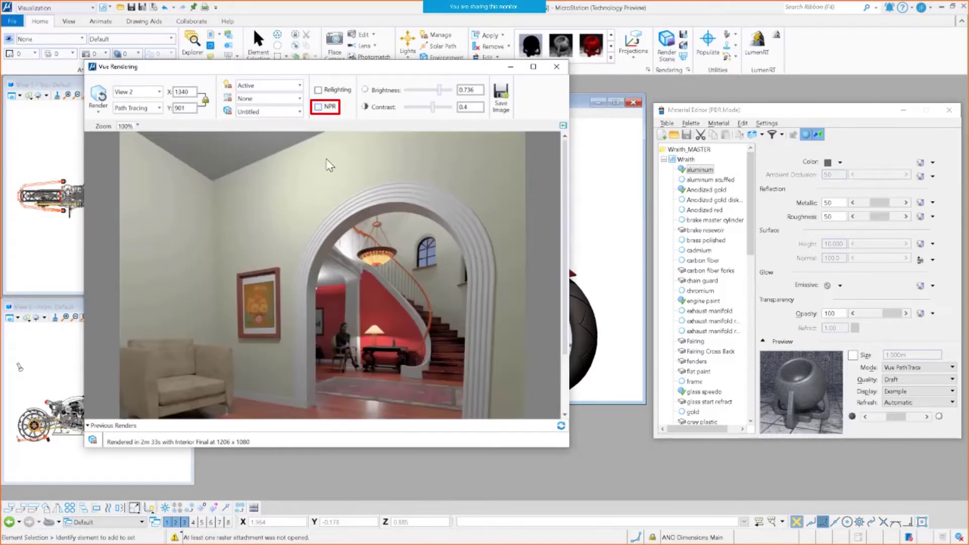
left_click(318, 107)
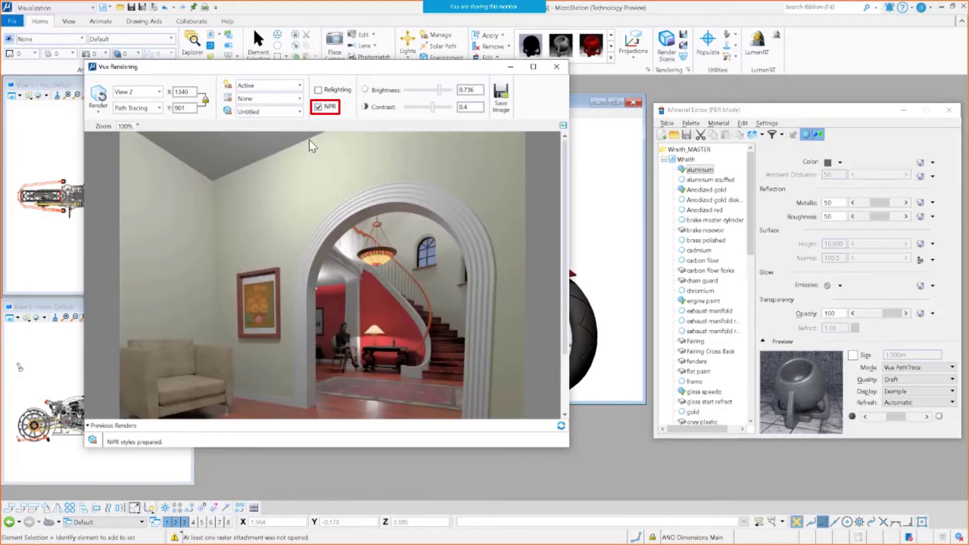
left_click(293, 112)
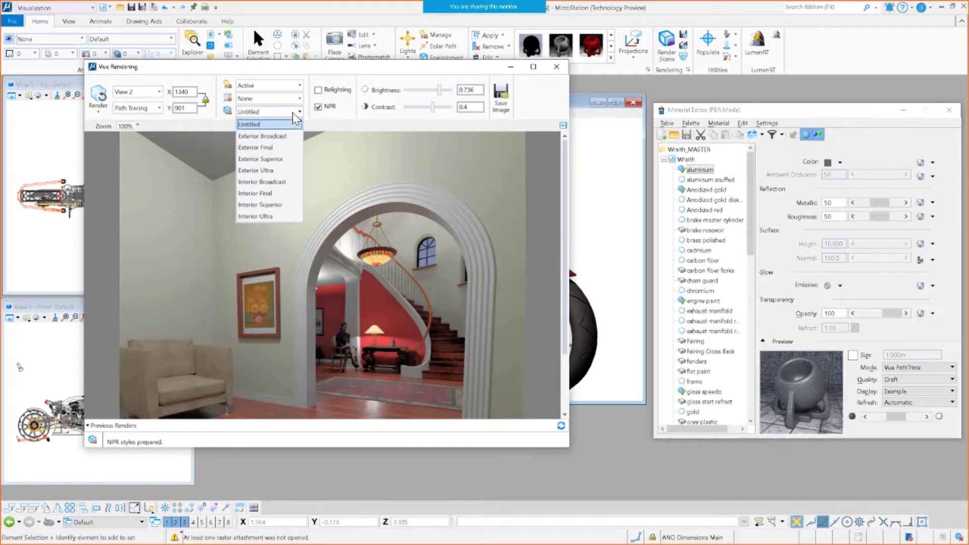
left_click(275, 112)
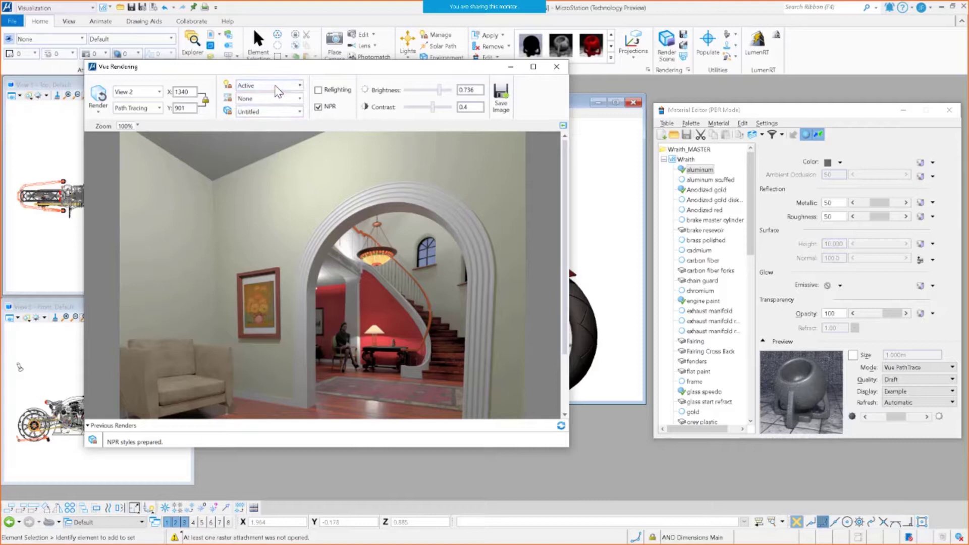
left_click(278, 91)
left_click(262, 99)
left_click(289, 112)
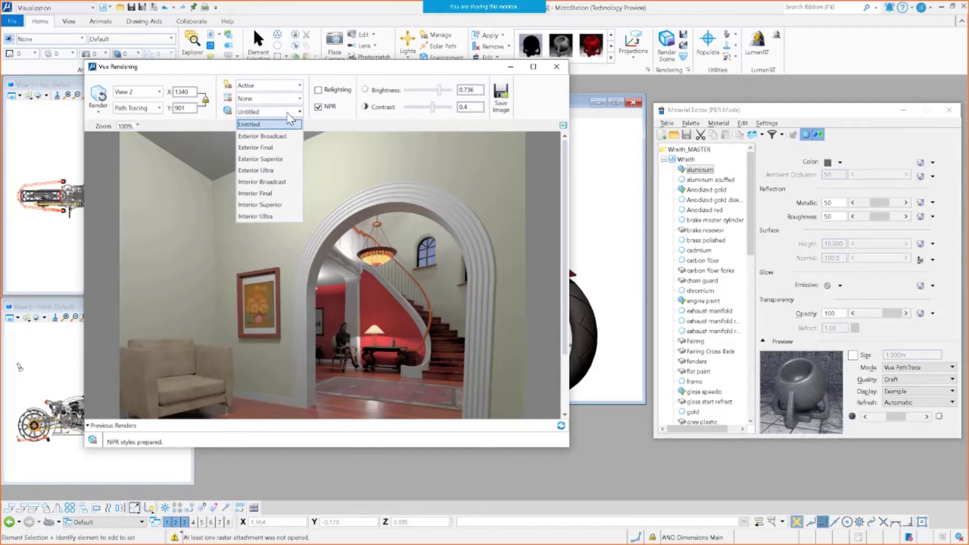
left_click(255, 148)
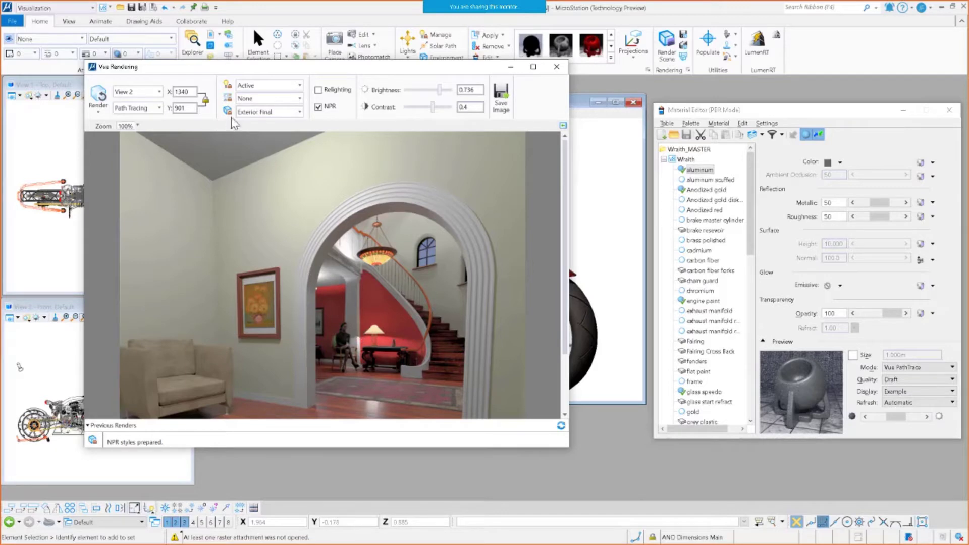
left_click_drag(241, 69, 306, 124)
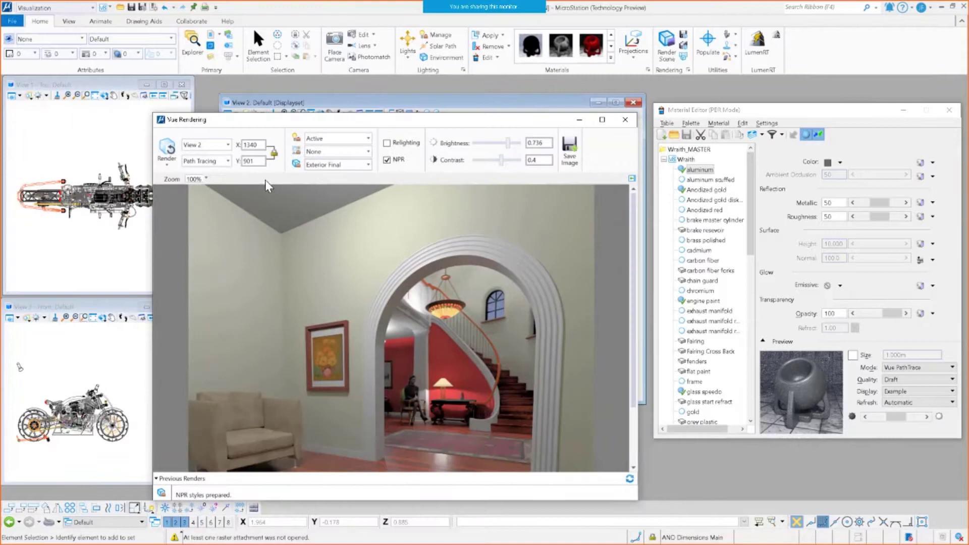
Path-trace the red motorcycle scene and move the finished render window over the views.
left_click(167, 148)
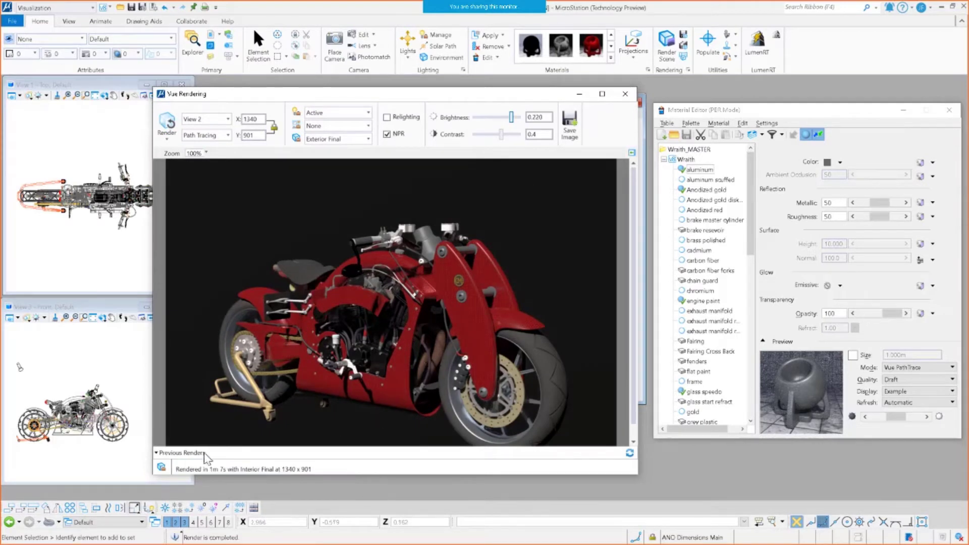
scroll(380, 311, "down", 1)
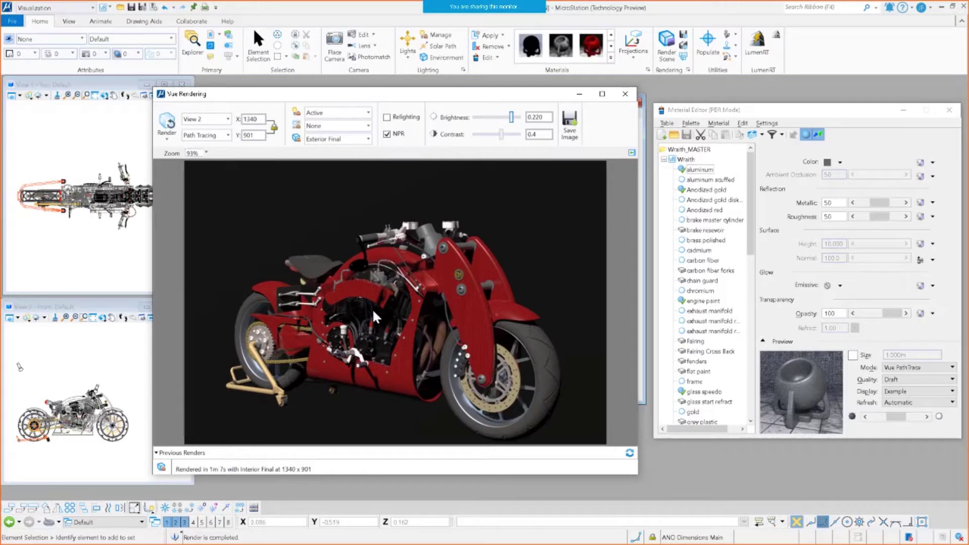
left_click_drag(411, 94, 489, 104)
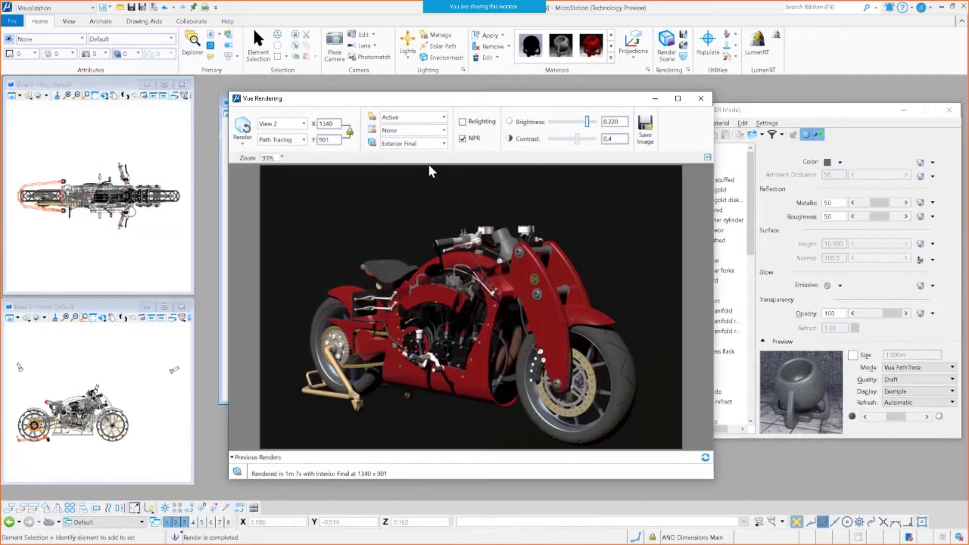
Pick Untitled-1, then set the Atmosphere Editor's Environment Map preset to Untitled and browse for an image.
left_click(443, 131)
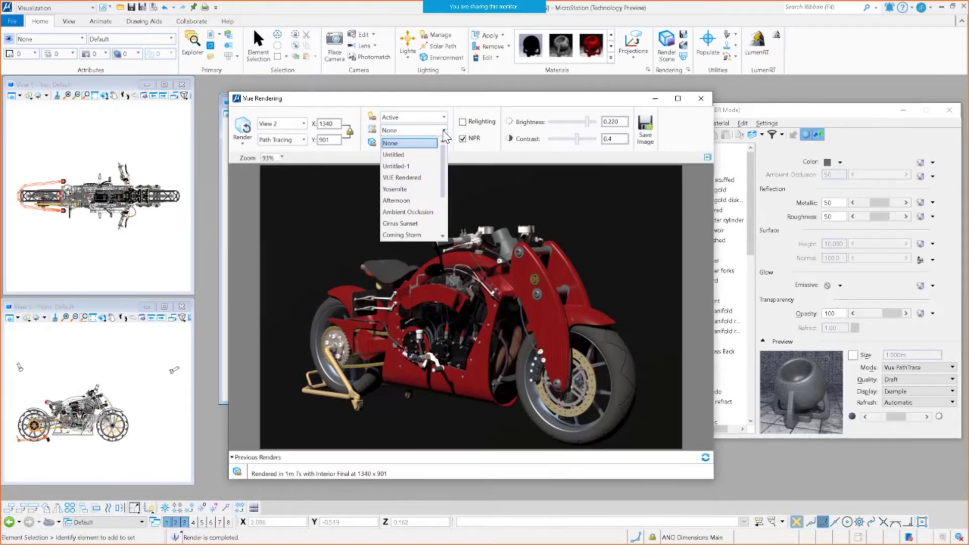
left_click(397, 166)
left_click(372, 130)
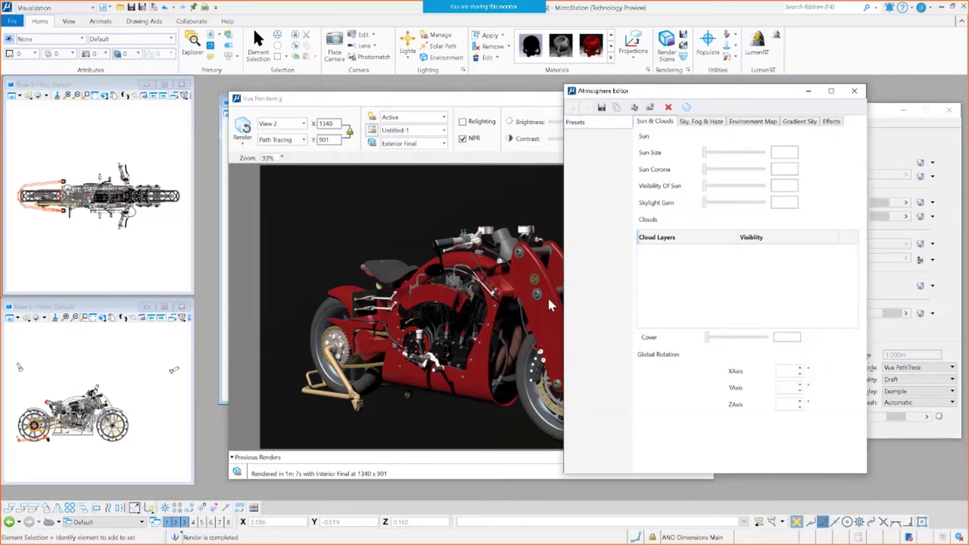
left_click(748, 123)
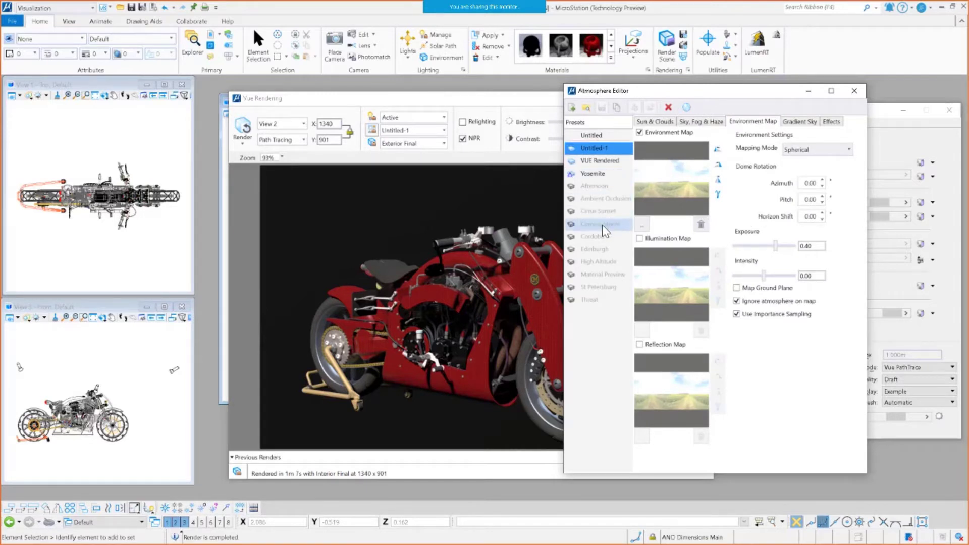
left_click(592, 135)
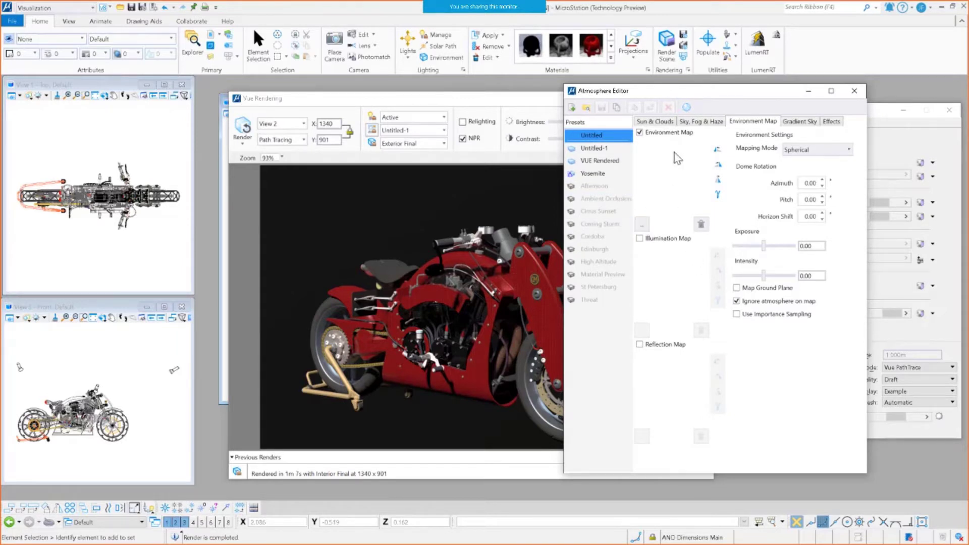
left_click(643, 224)
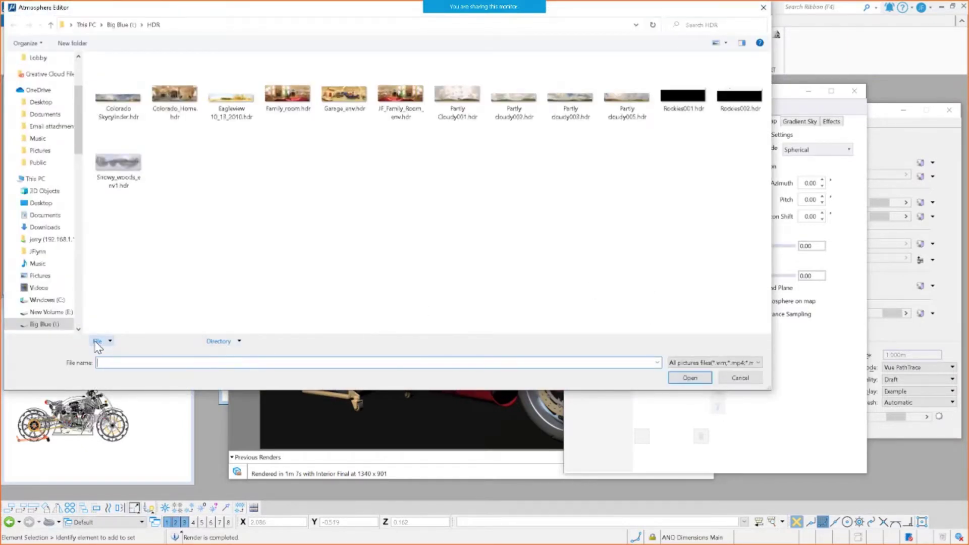
Navigate the file browser on the Big Blue drive into the Materials folder.
left_click(221, 341)
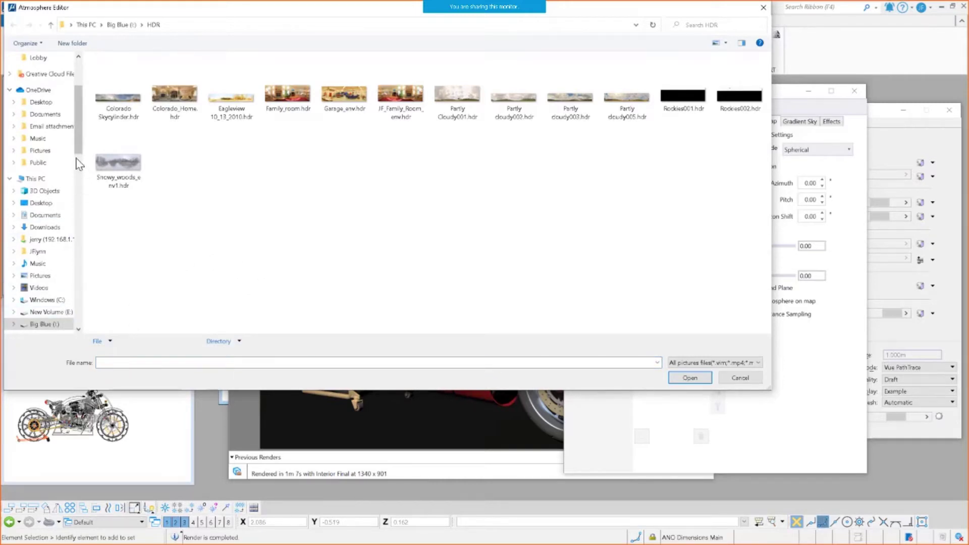
left_click_drag(78, 149, 82, 191)
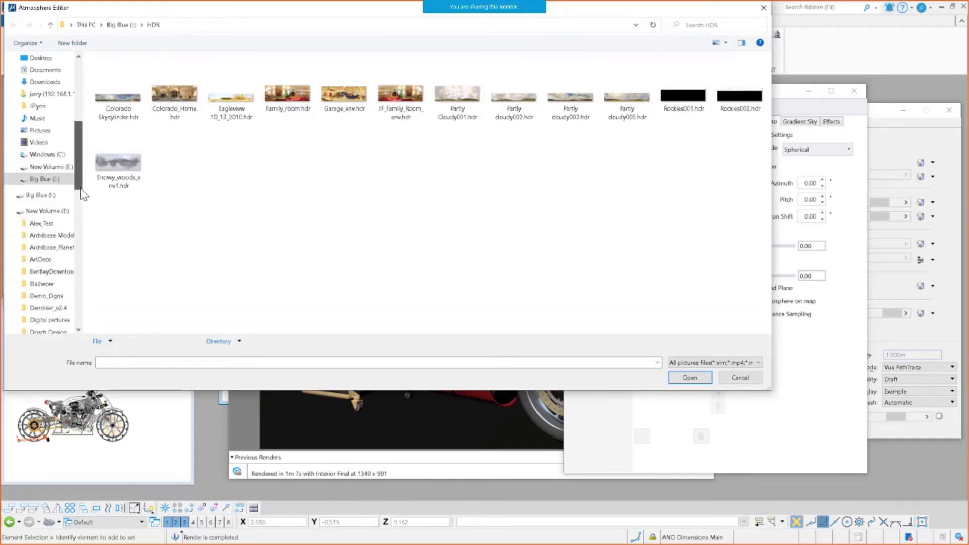
left_click(38, 196)
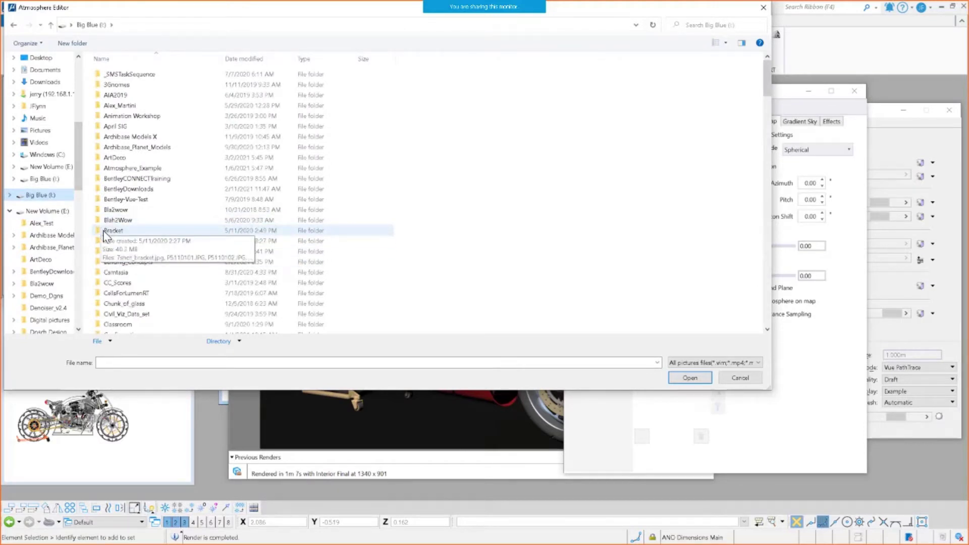
left_click(108, 231)
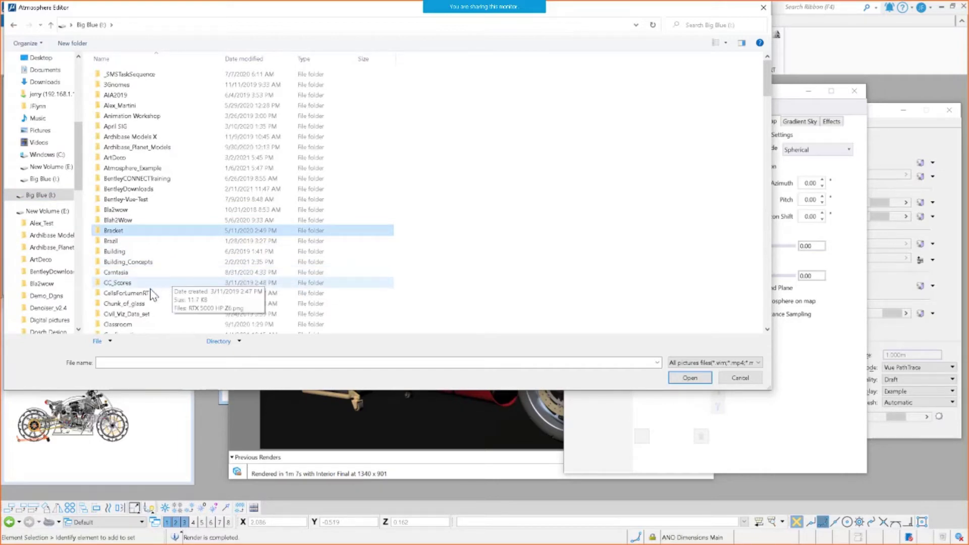
left_click(119, 303)
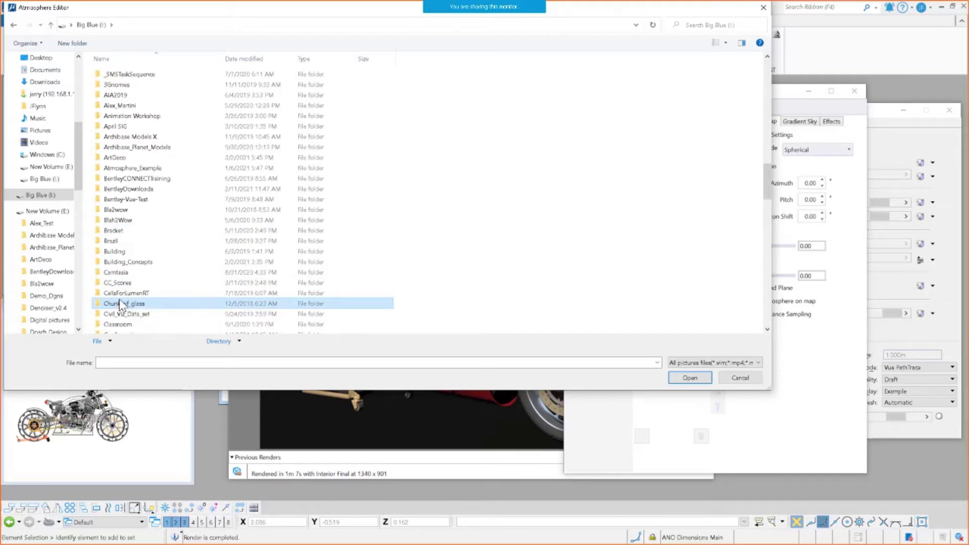
key("m")
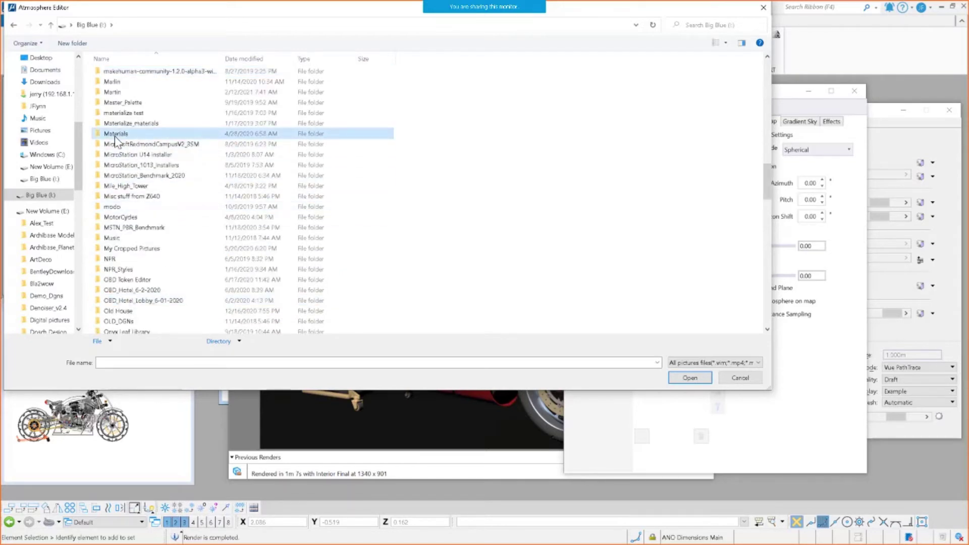
double_click(115, 136)
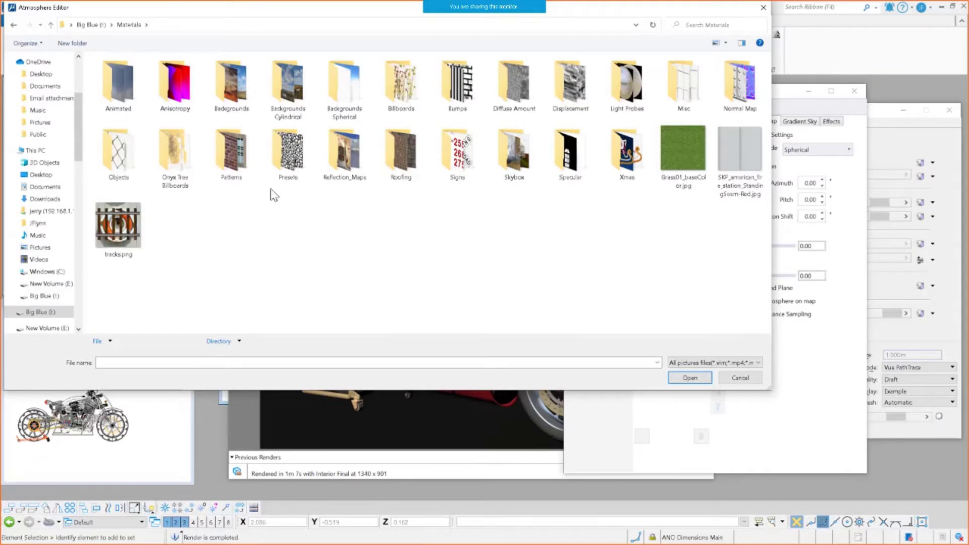
Load white.bmp from the Patterns folder as the environment map image.
double_click(231, 152)
left_click(237, 290)
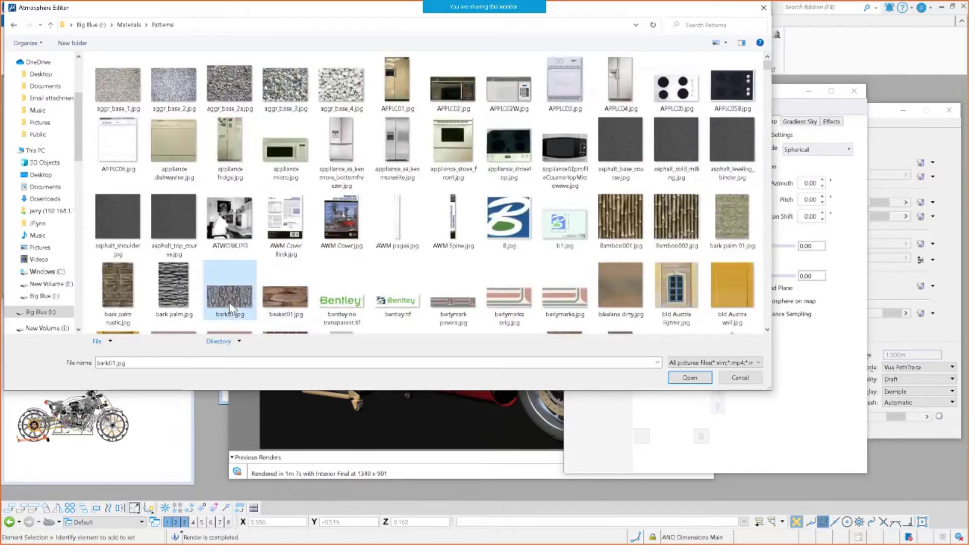
key("w")
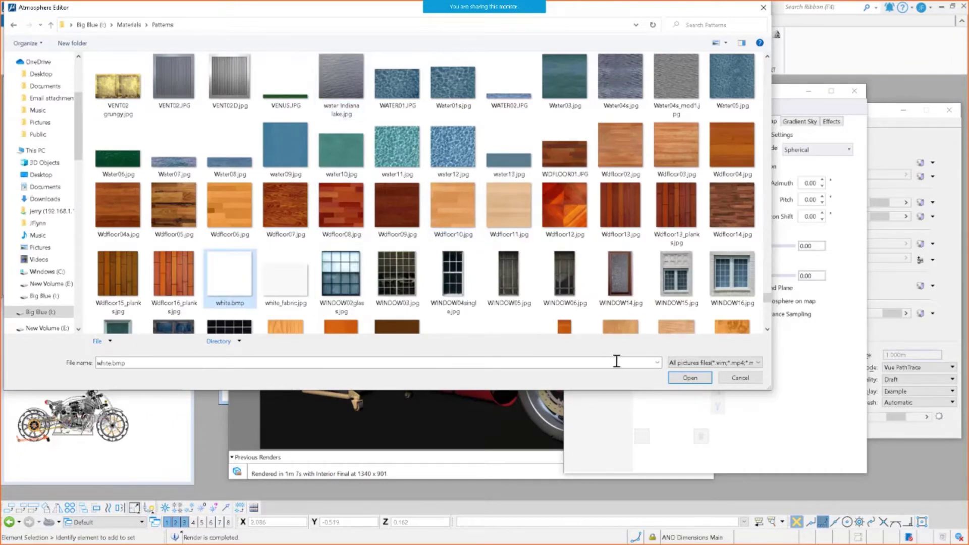
left_click(687, 377)
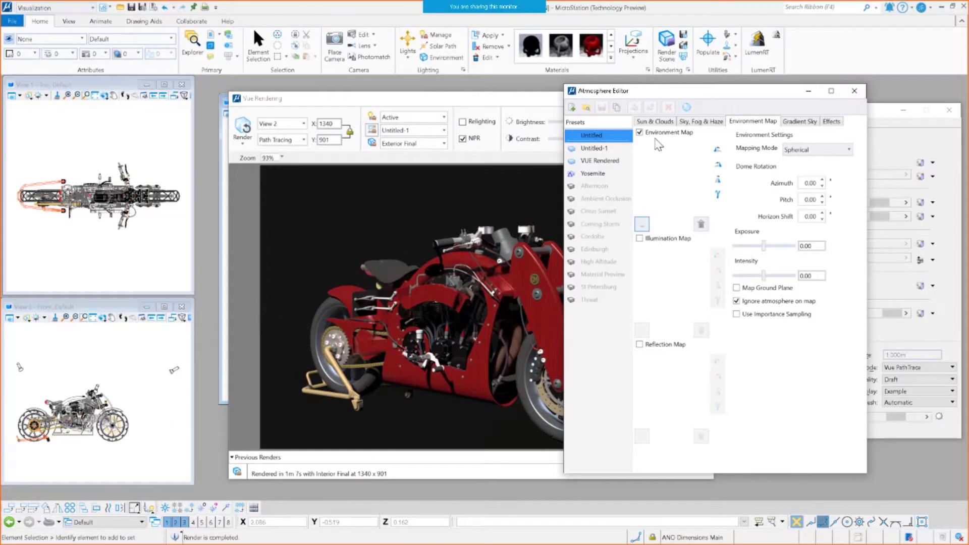
Reselect the Untitled atmosphere preset and switch the Vue environment from Untitled-1 to Untitled.
left_click(855, 90)
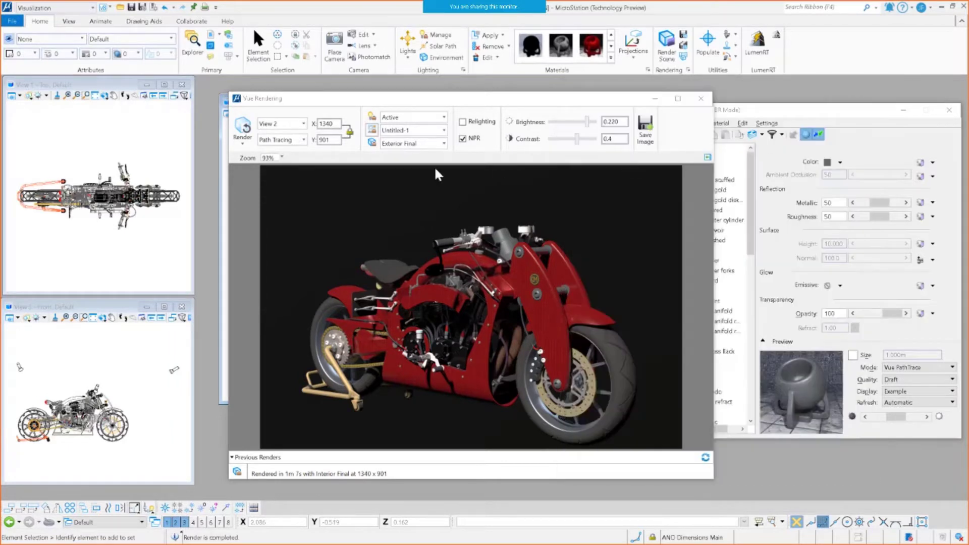
left_click(372, 143)
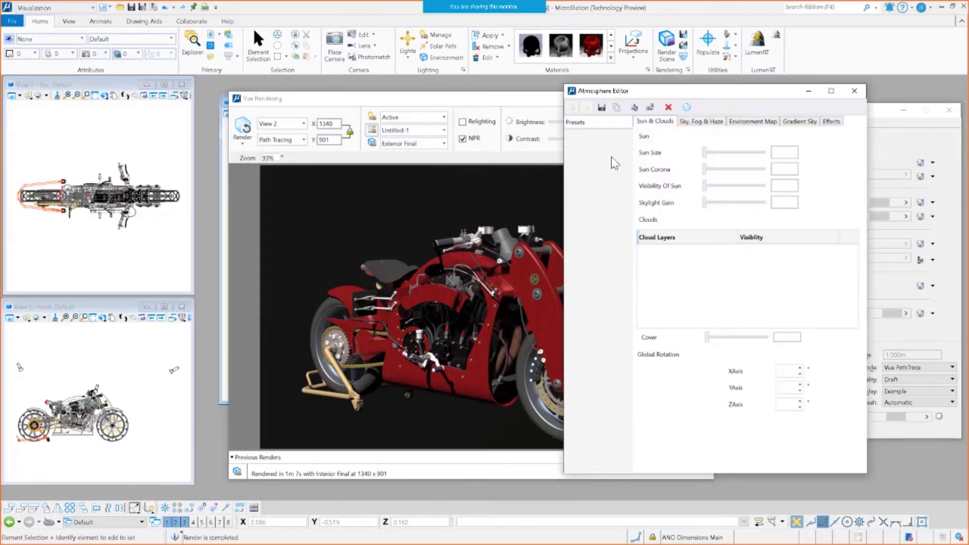
left_click(751, 122)
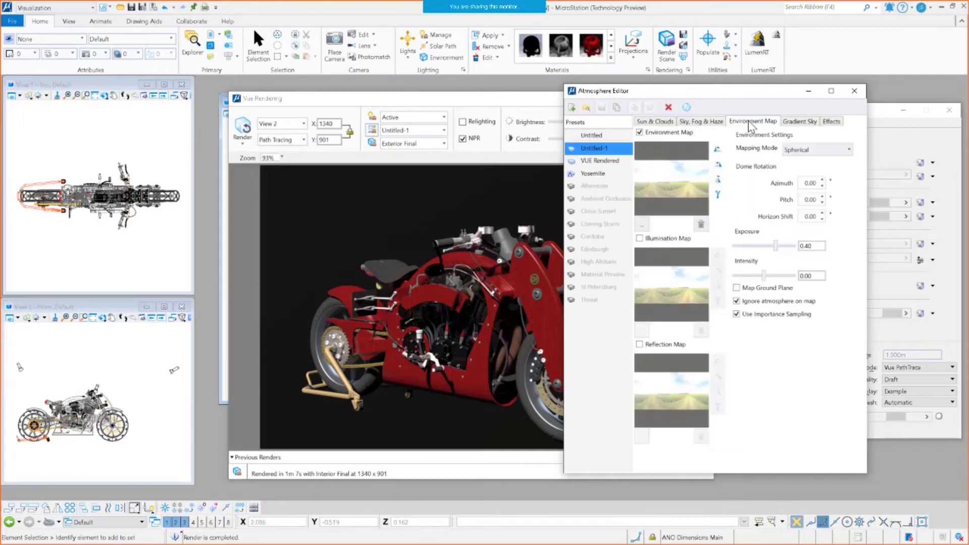
left_click(603, 137)
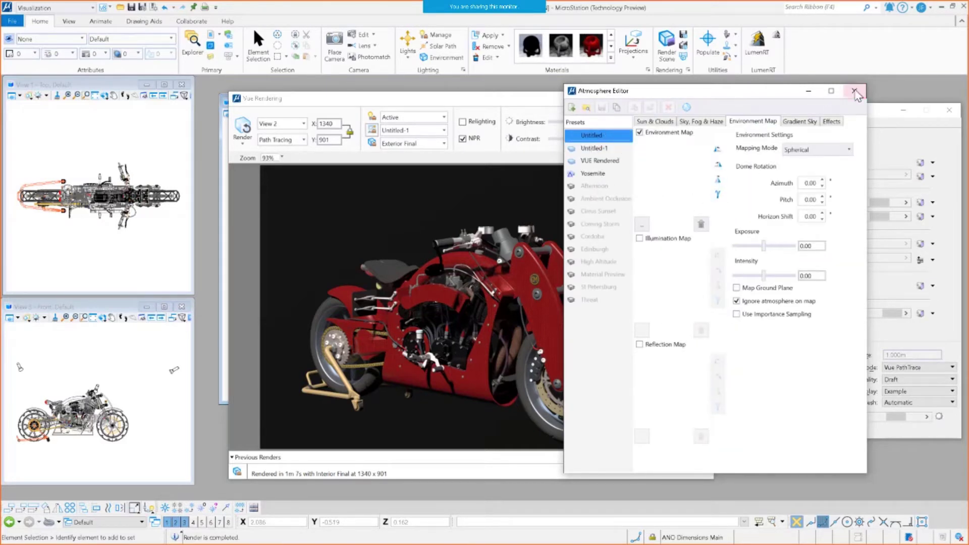
left_click(418, 130)
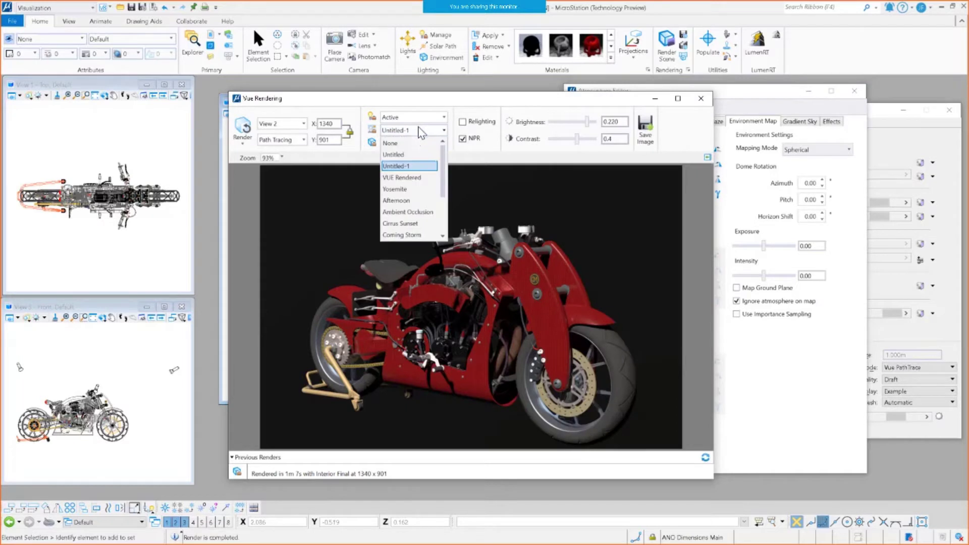
left_click(407, 155)
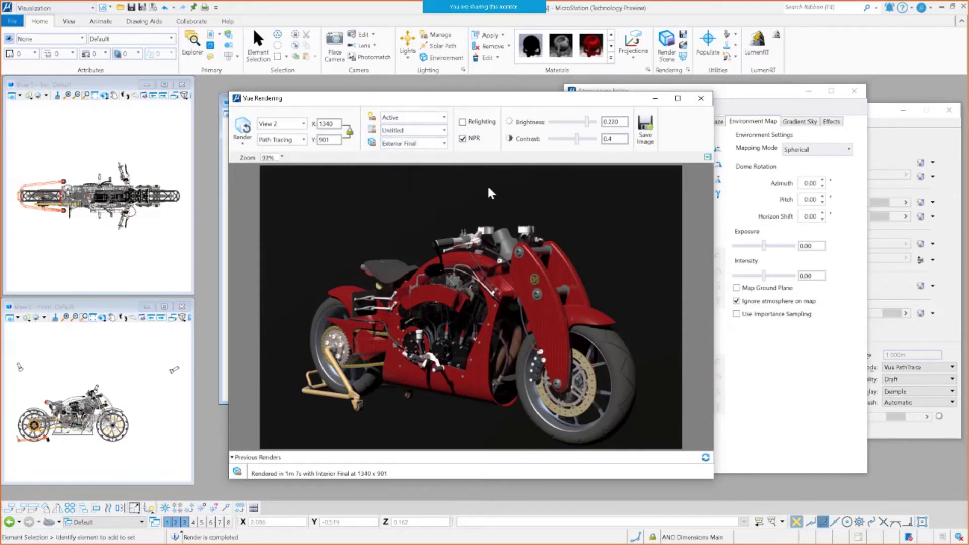
Re-render the motorcycle with the Untitled environment, producing a light grey background.
left_click(244, 131)
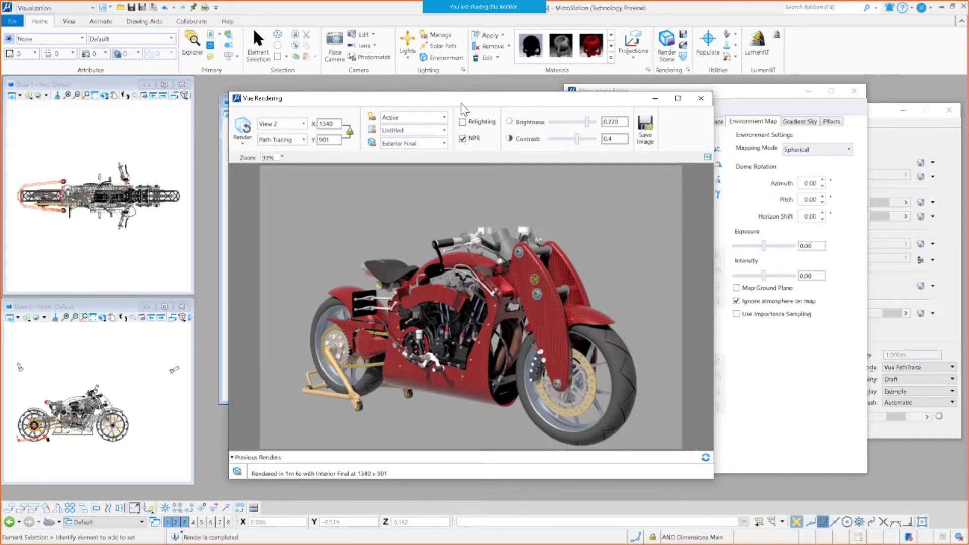
Apply NPR styles to the render using India Ink outlines and the Toon shader.
left_click_drag(461, 101, 452, 89)
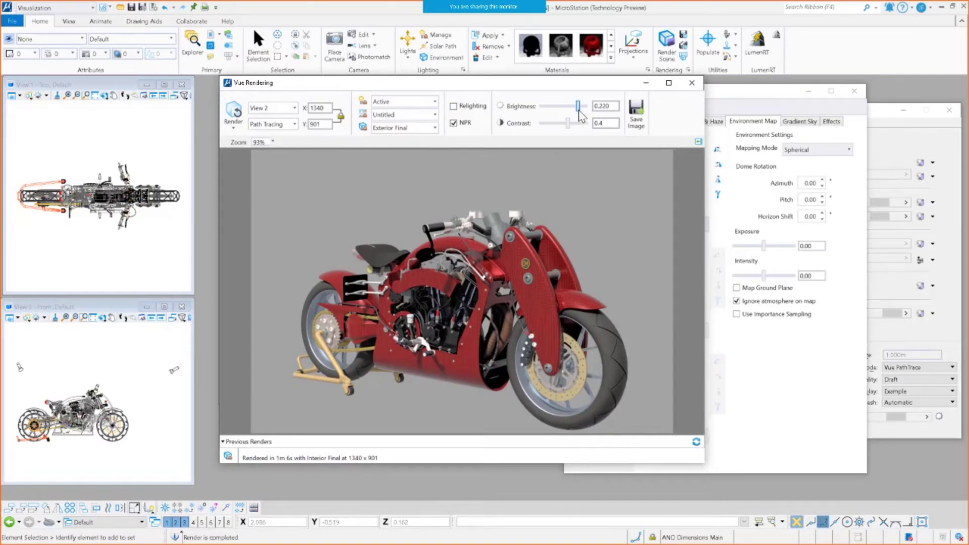
left_click(698, 143)
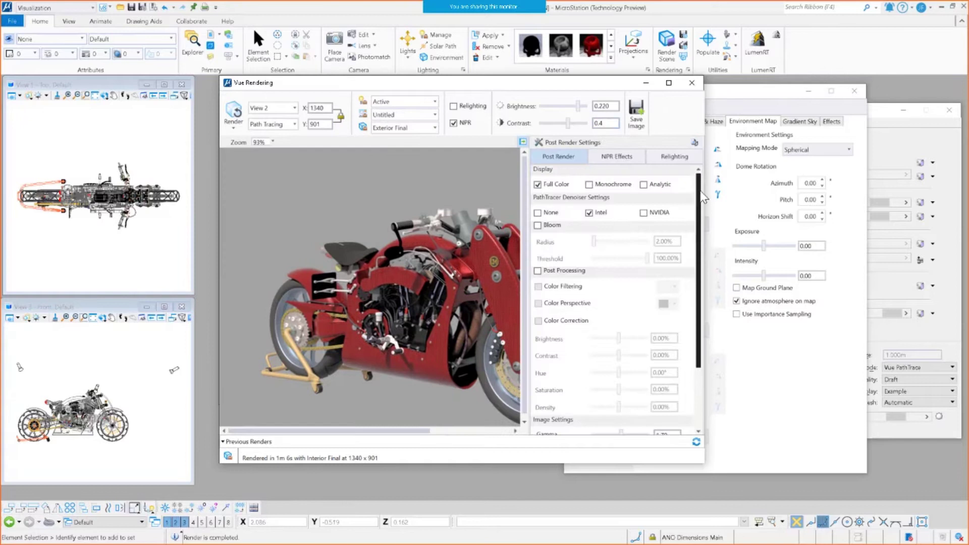
left_click(617, 157)
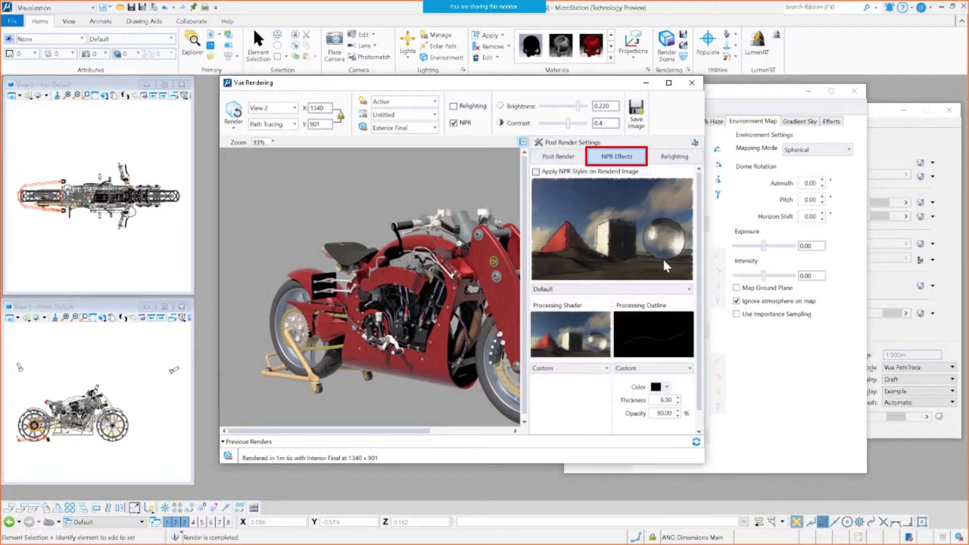
left_click_drag(704, 297, 831, 283)
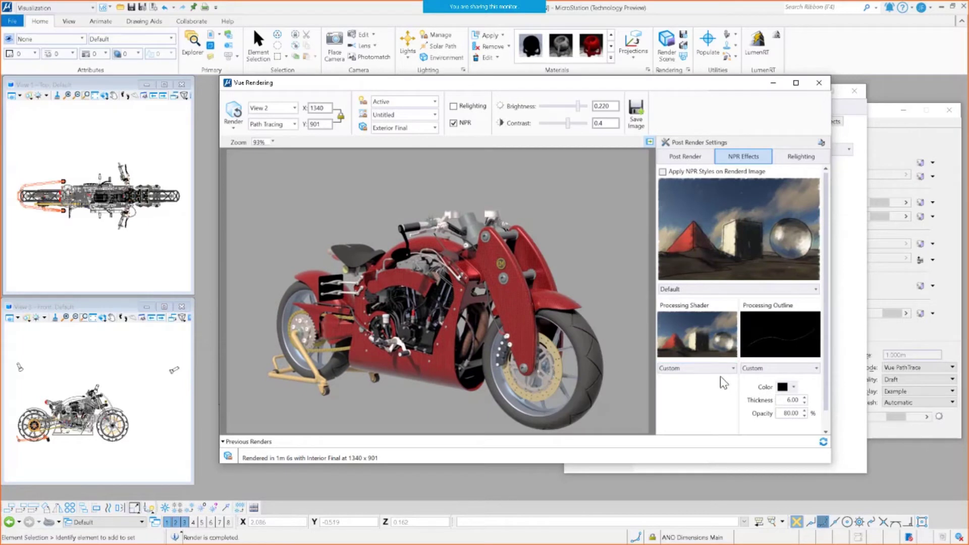
left_click(783, 370)
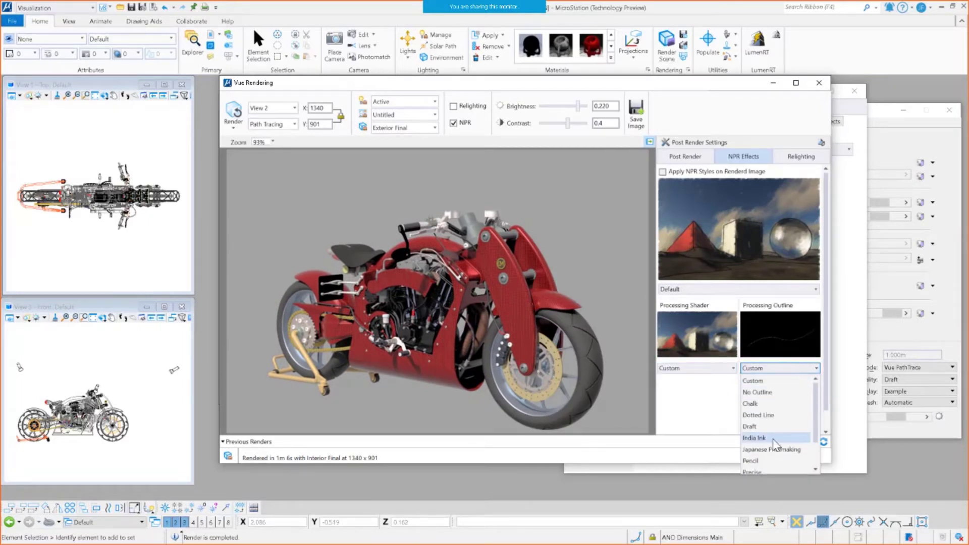
left_click(757, 438)
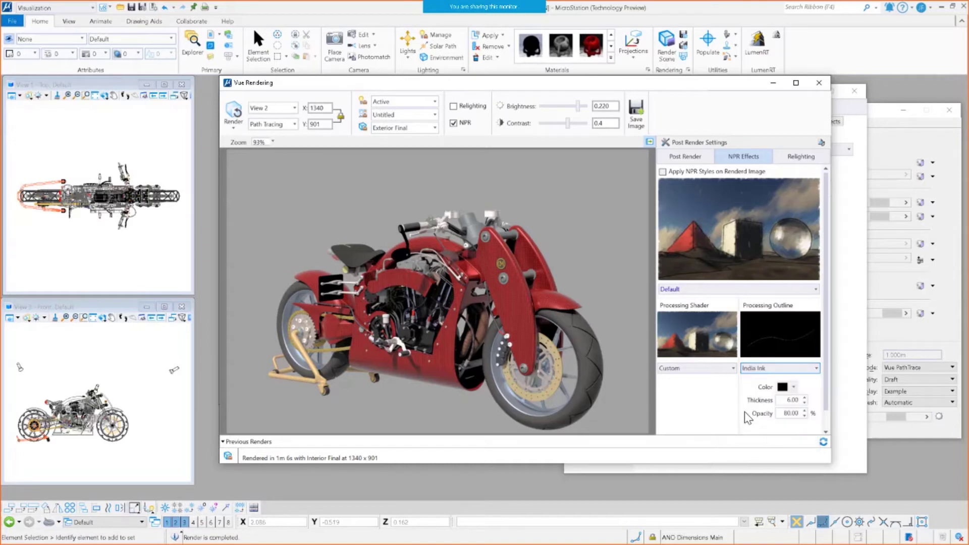
left_click(702, 368)
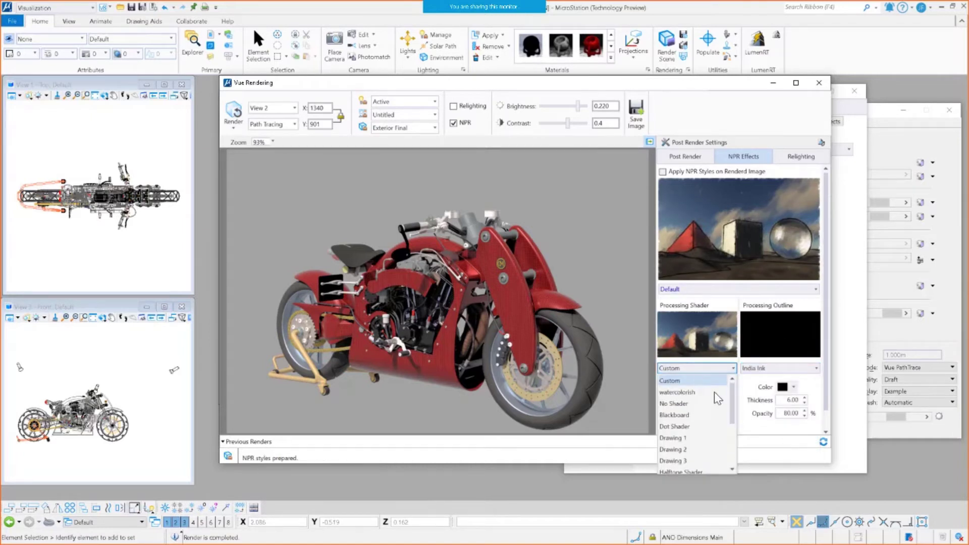
left_click_drag(737, 409, 732, 452)
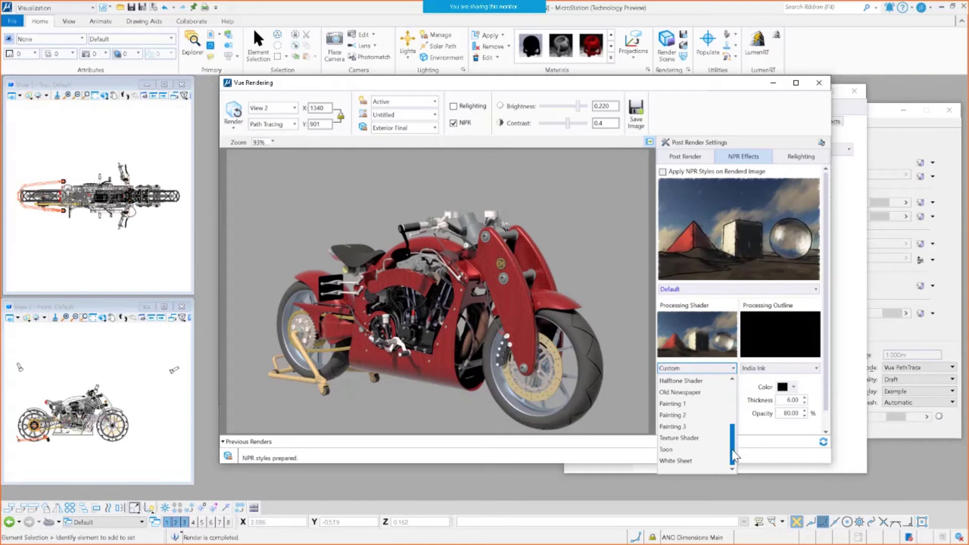
left_click(677, 450)
left_click(663, 172)
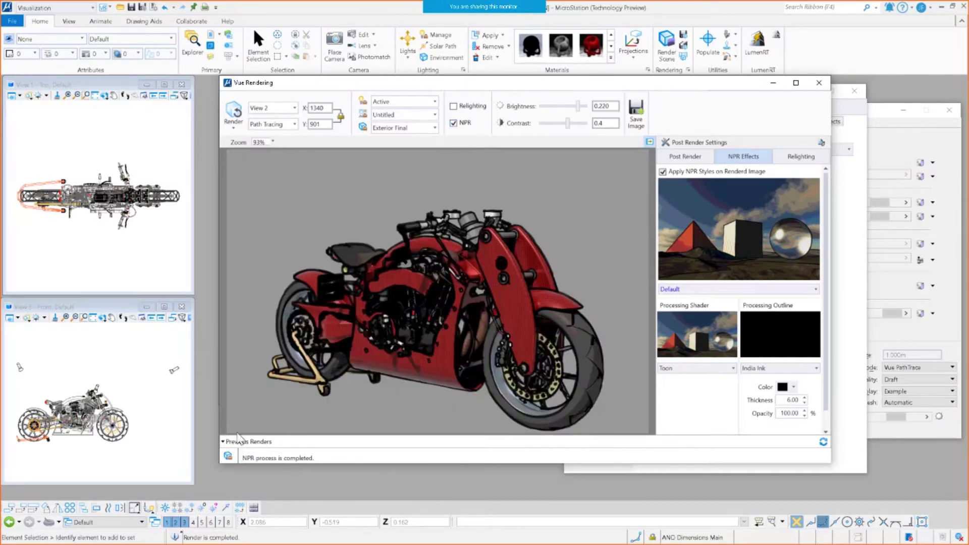
Enlarge the rendering window and set the outline thickness to 3.00.
left_click_drag(830, 76, 107, 505)
scroll(356, 362, "up", 4)
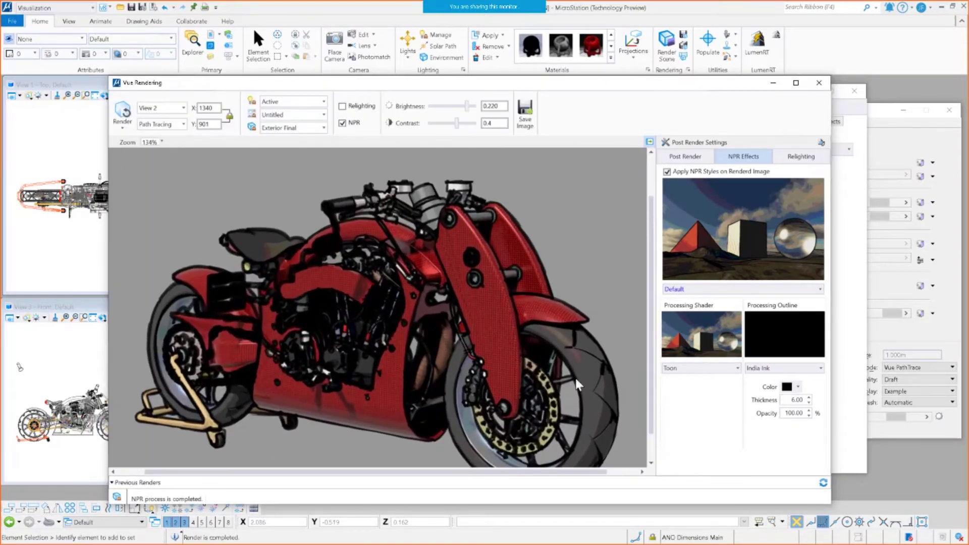
left_click(810, 401)
type("3.00")
key("Return")
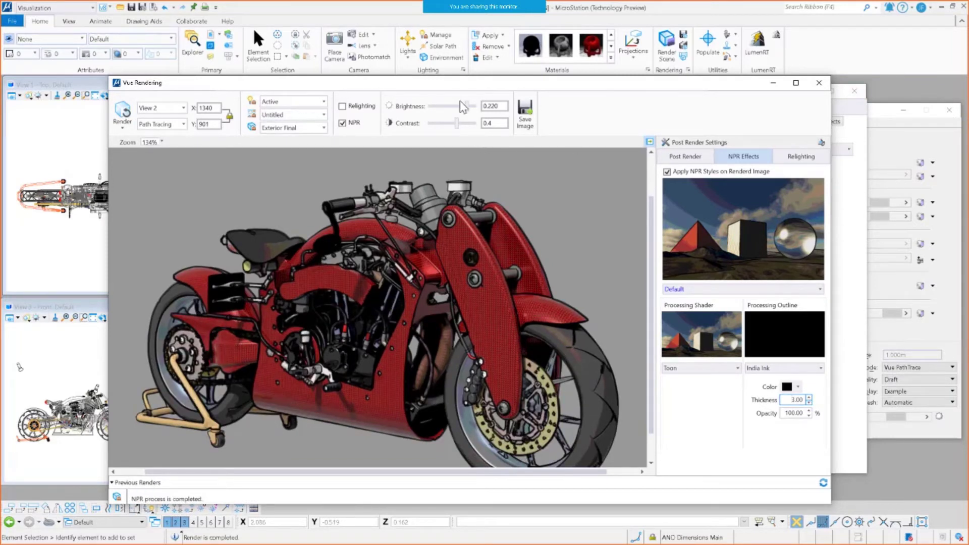
Lower the render brightness to 0.044 and reposition and enlarge the rendering window.
left_click_drag(463, 107, 472, 110)
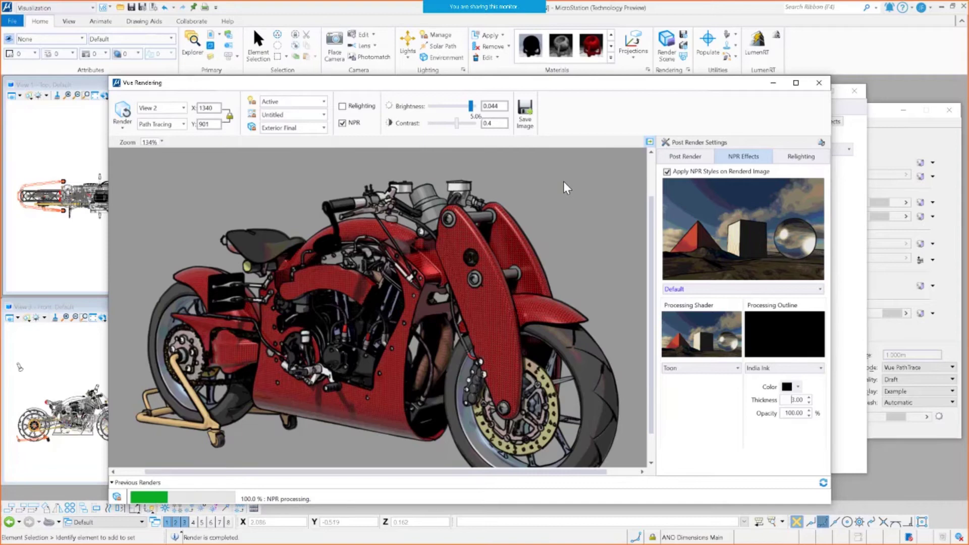
scroll(523, 296, "down", 2)
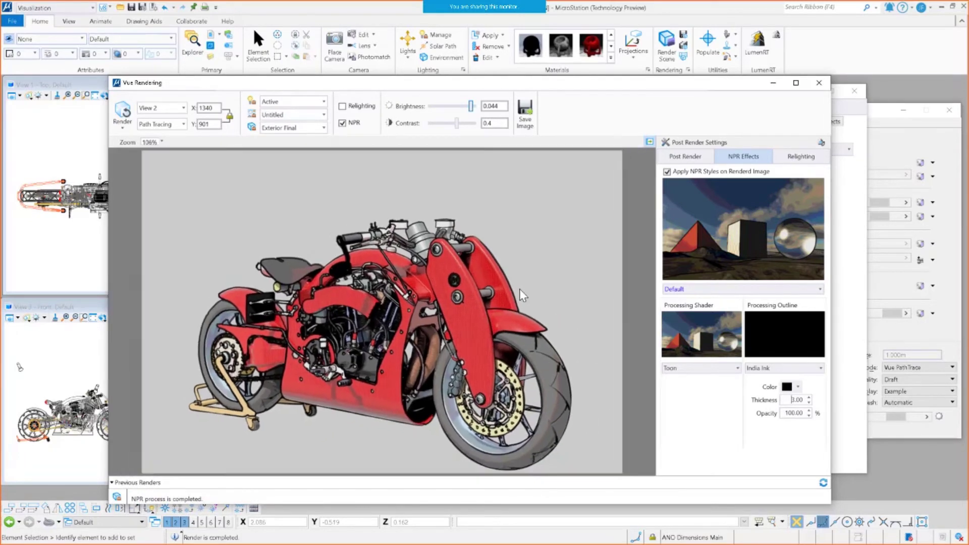
scroll(525, 287, "up", 1)
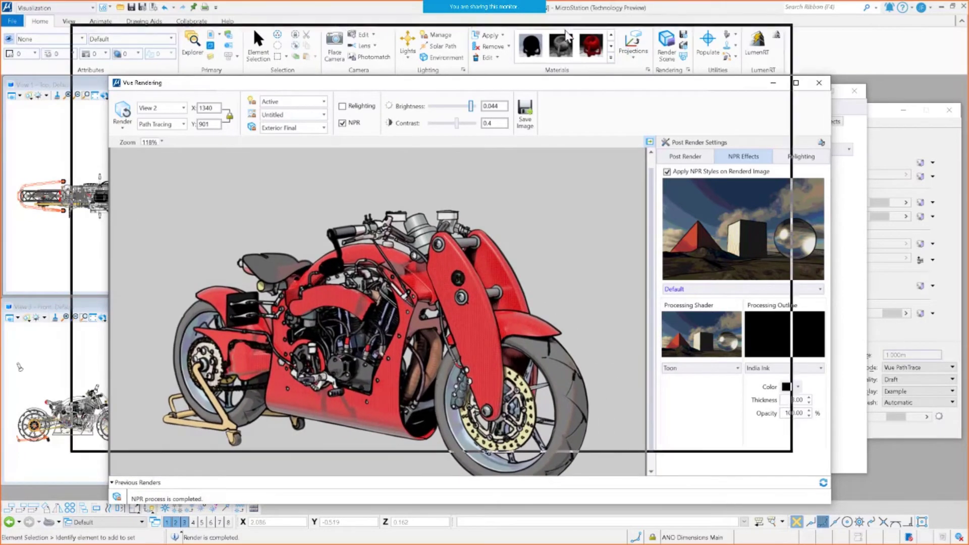
left_click_drag(567, 36, 565, 22)
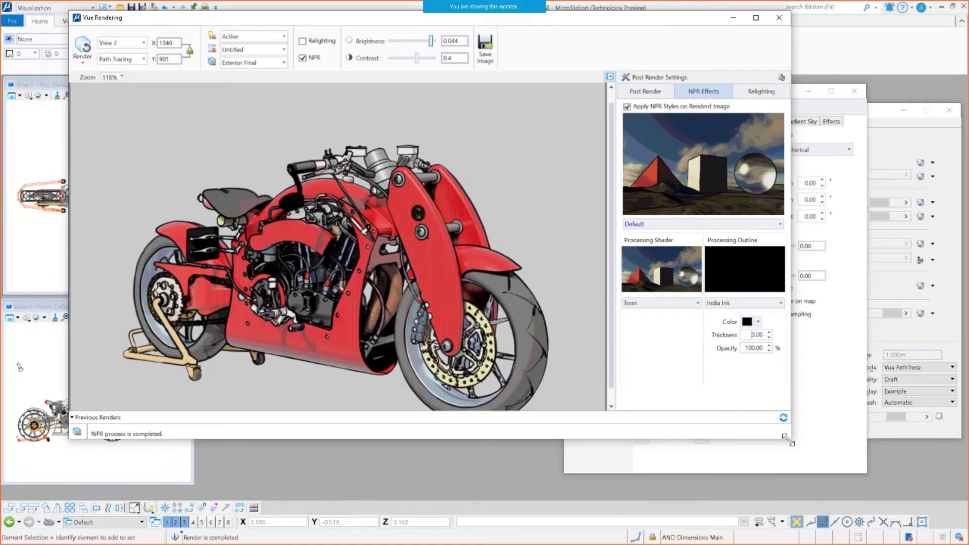
left_click_drag(788, 440, 857, 504)
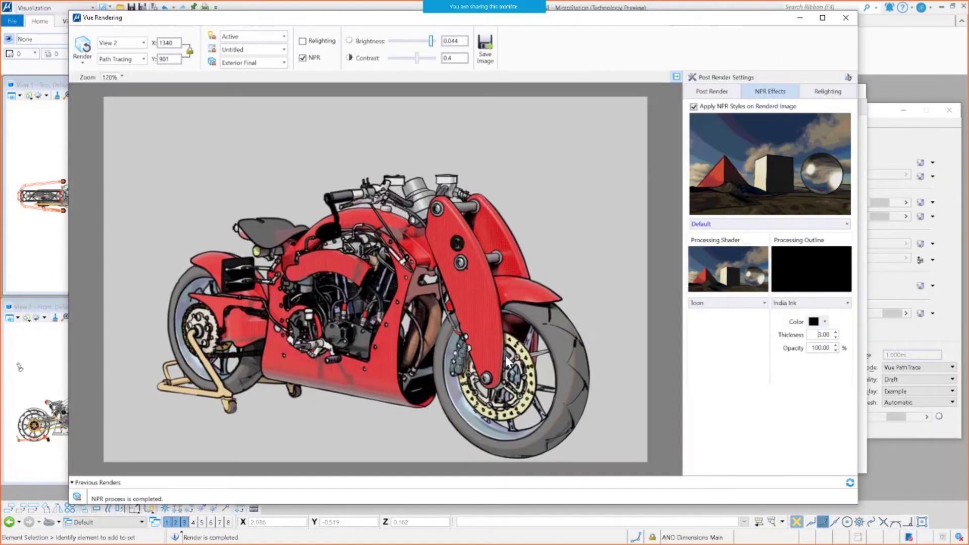
scroll(507, 360, "up", 1)
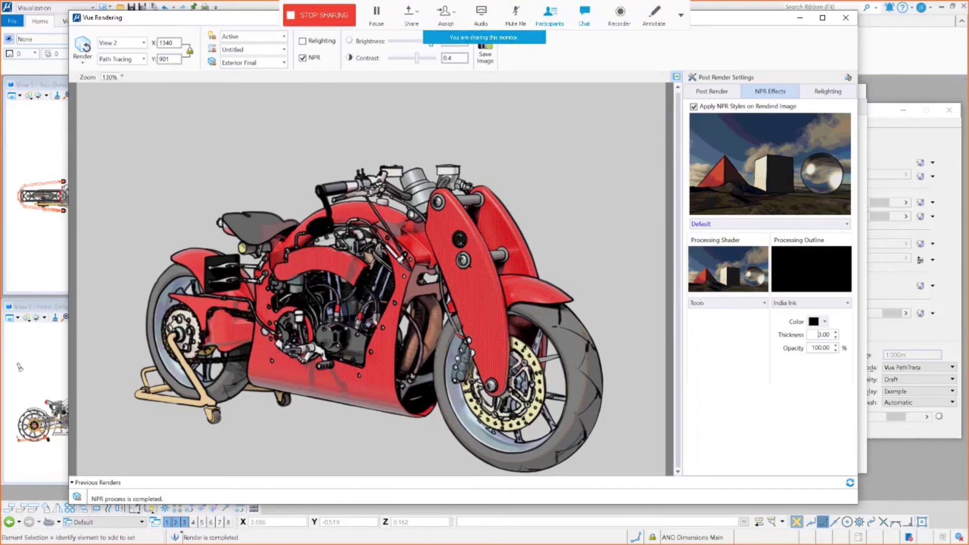
Apply the Perspective Drawing NPR style and switch the PathTracer denoiser from Intel to NVIDIA.
left_click(755, 225)
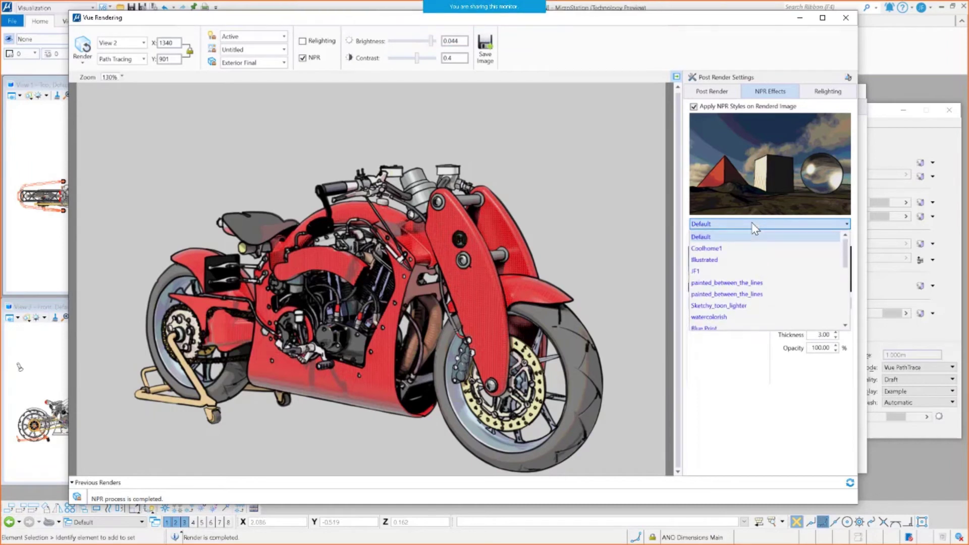
left_click_drag(847, 259, 846, 317)
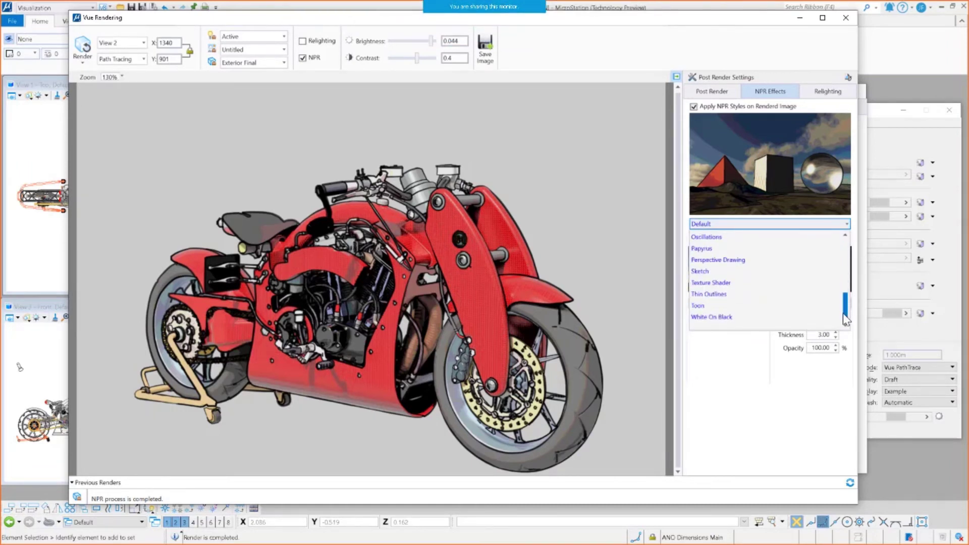
left_click(718, 260)
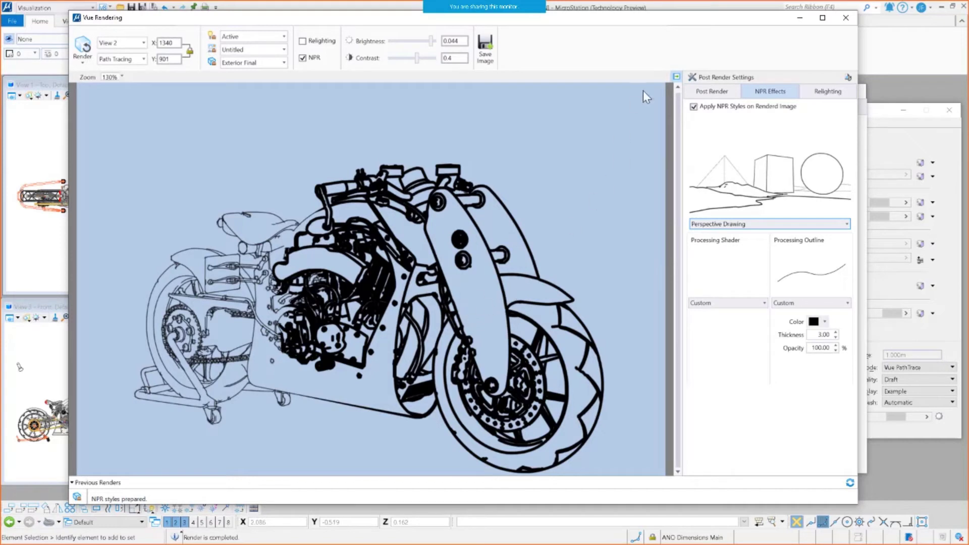
left_click(712, 92)
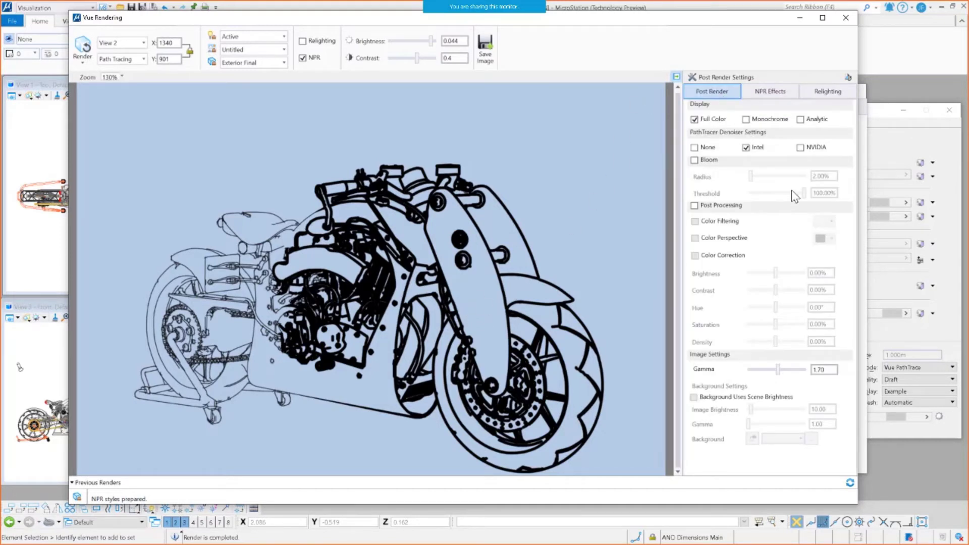
left_click(800, 147)
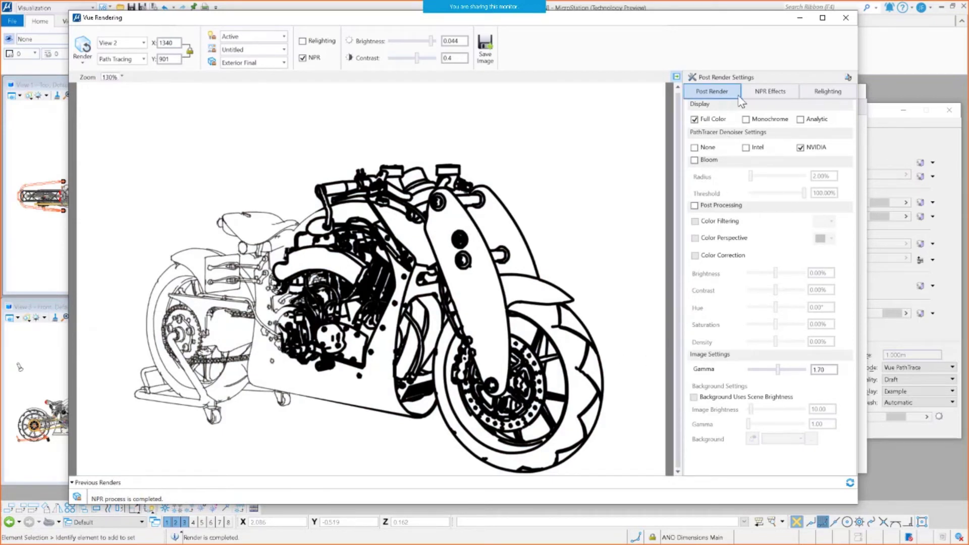
Try Thin Outlines, then settle on the Sketch NPR style and show the Previous Renders strip.
left_click(760, 91)
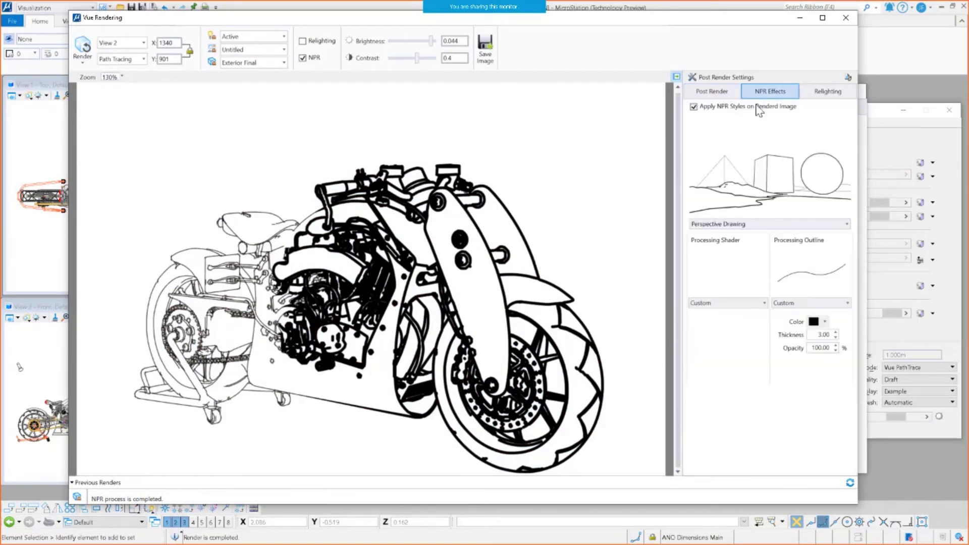
left_click(742, 226)
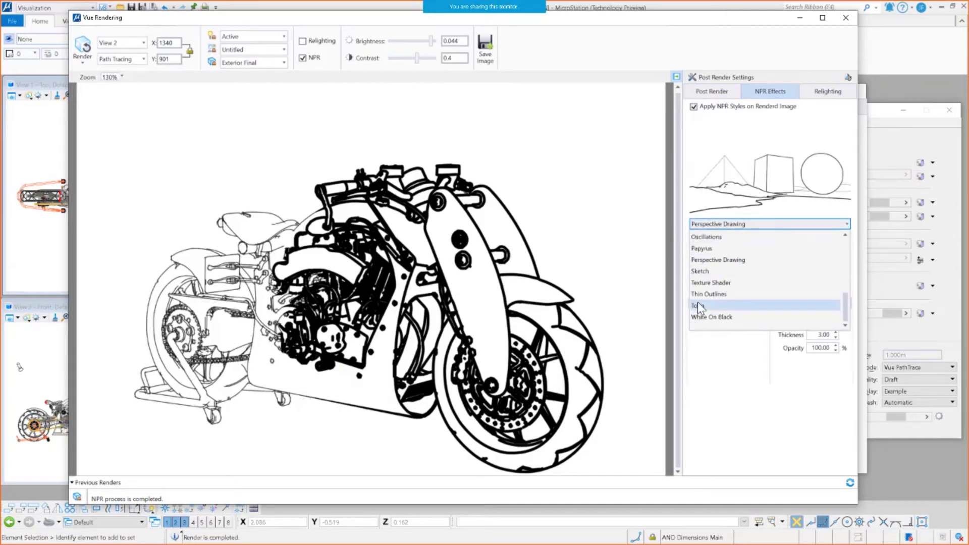
left_click(708, 294)
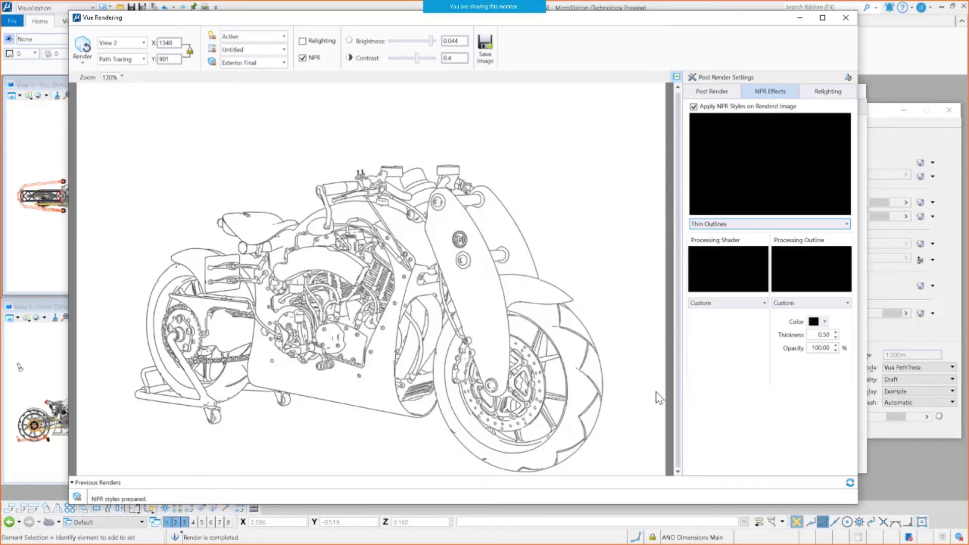
left_click(729, 225)
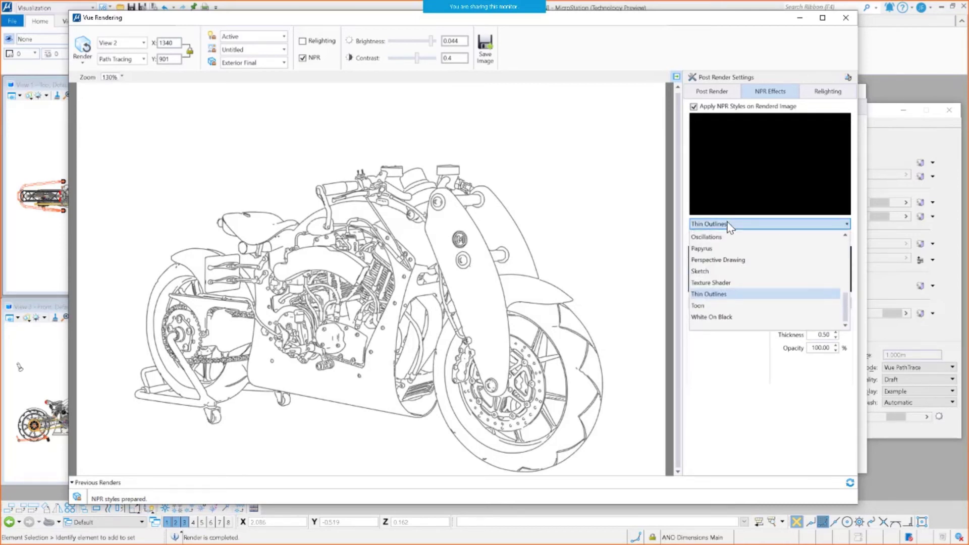
left_click(706, 272)
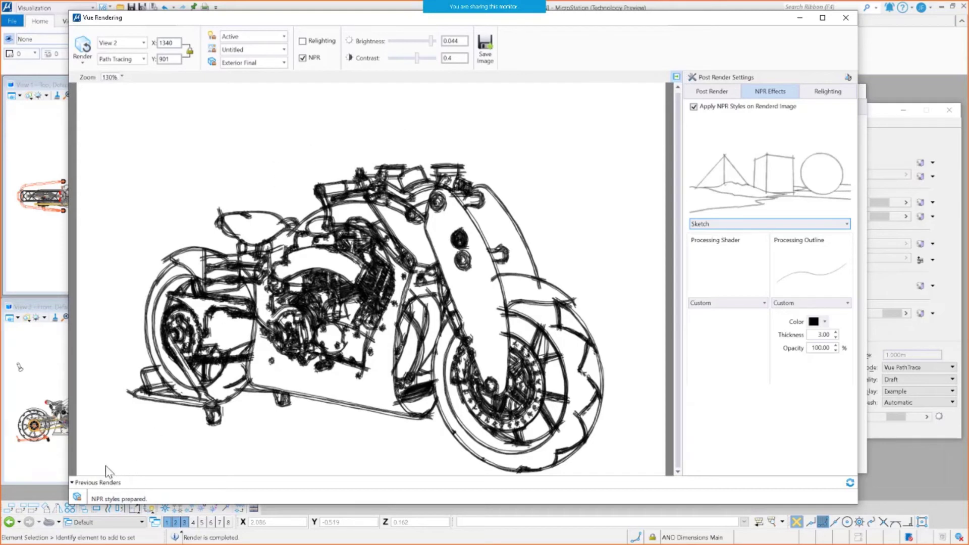
left_click(247, 482)
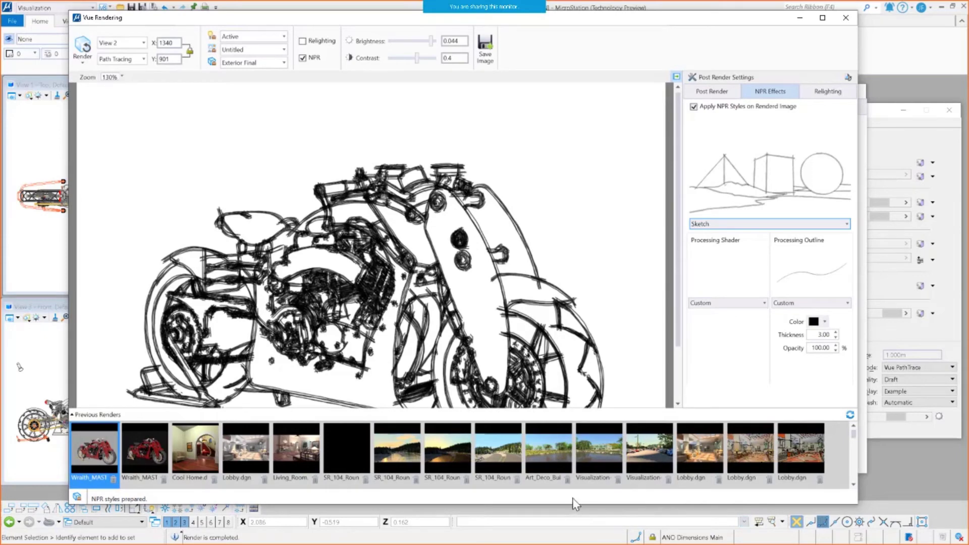
Browse the Art Deco, Lobby and Living Room renders from Previous Renders, zooming out on Lobby.
left_click(553, 449)
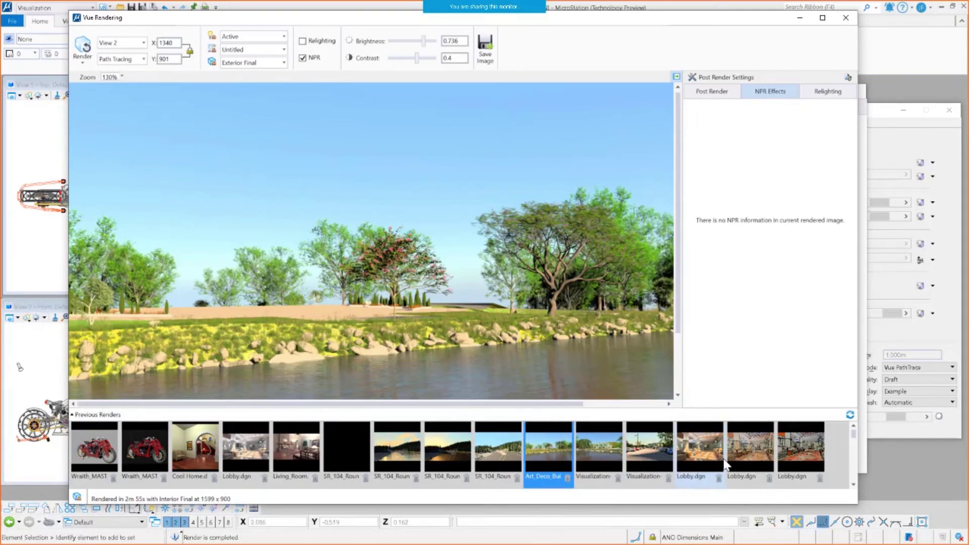
left_click(799, 438)
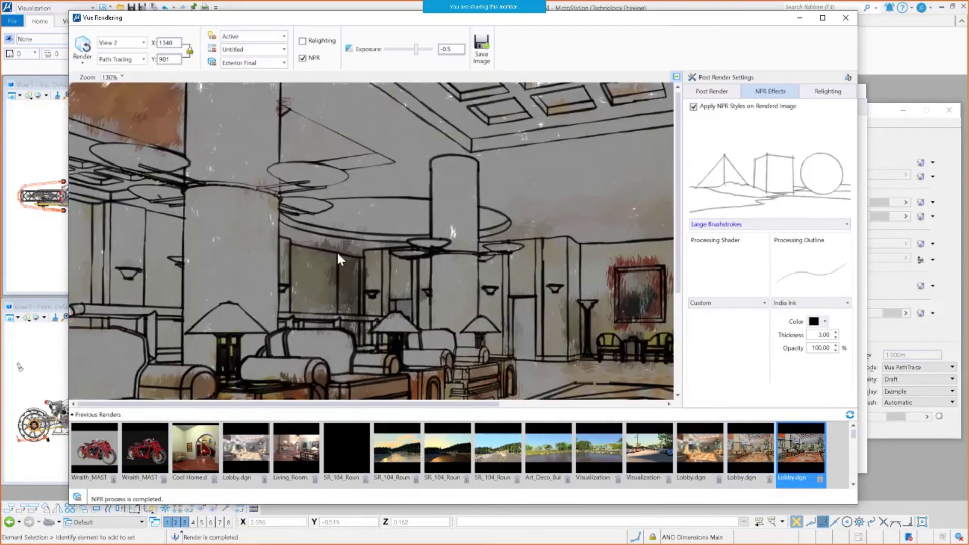
scroll(407, 277, "down", 4)
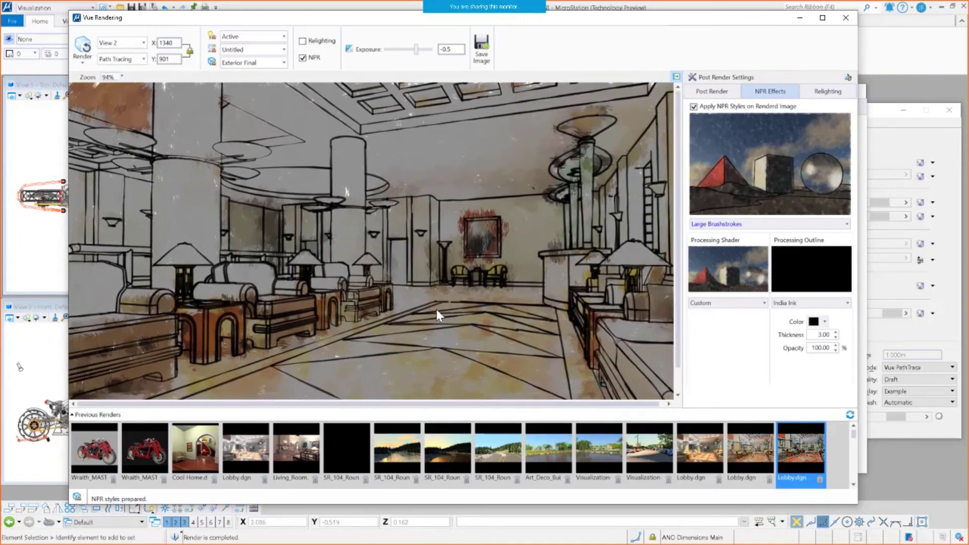
scroll(437, 309, "down", 1)
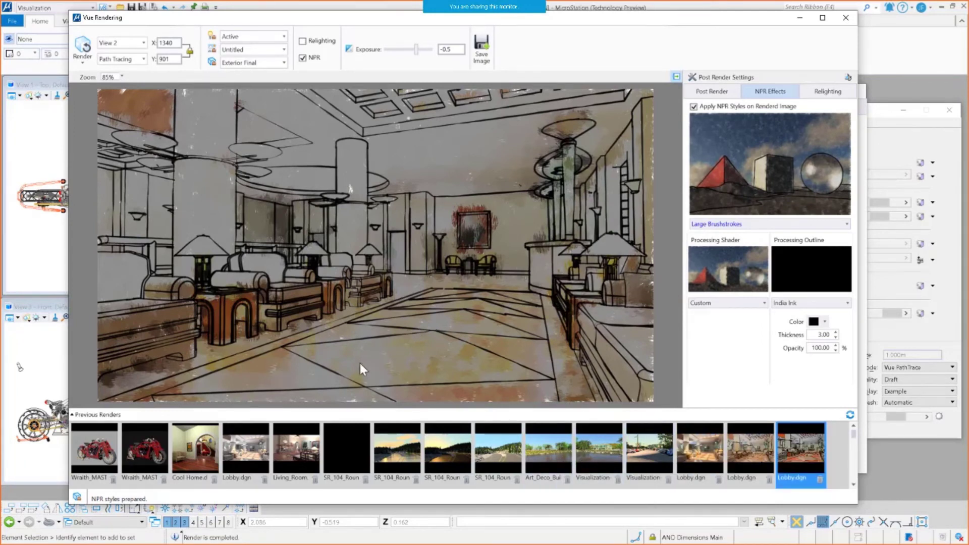
left_click(298, 447)
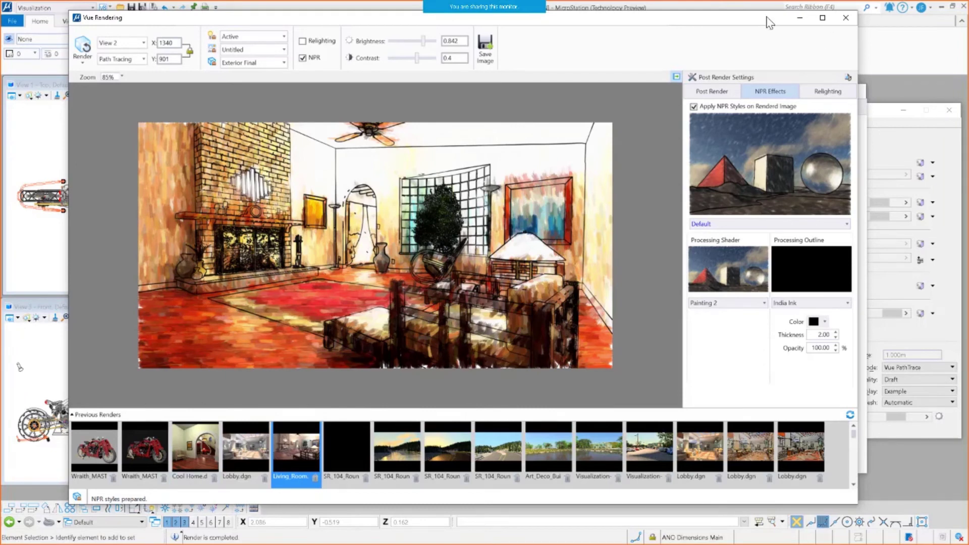
Close Vue Rendering and the Atmosphere Editor, then open Living_Room.dgn from Recent Files.
left_click(846, 18)
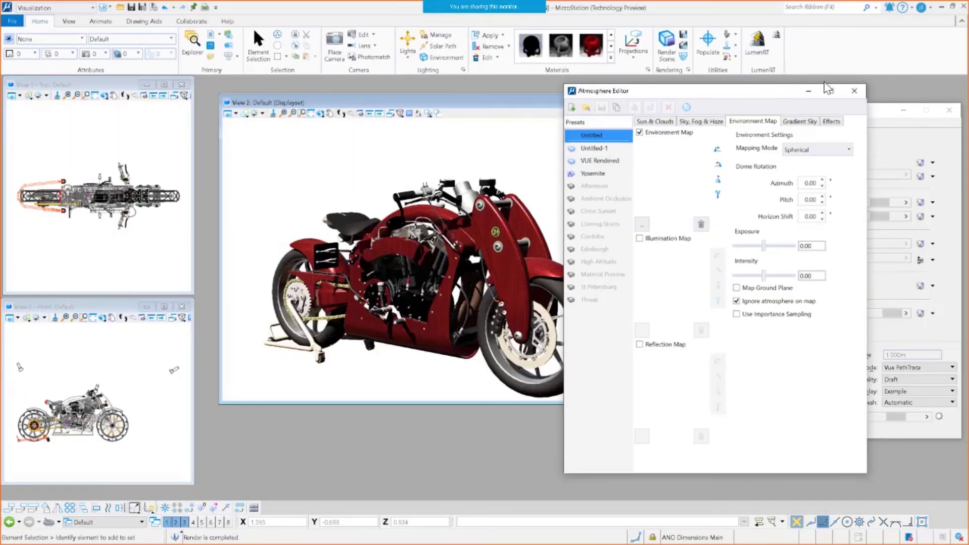
left_click(852, 93)
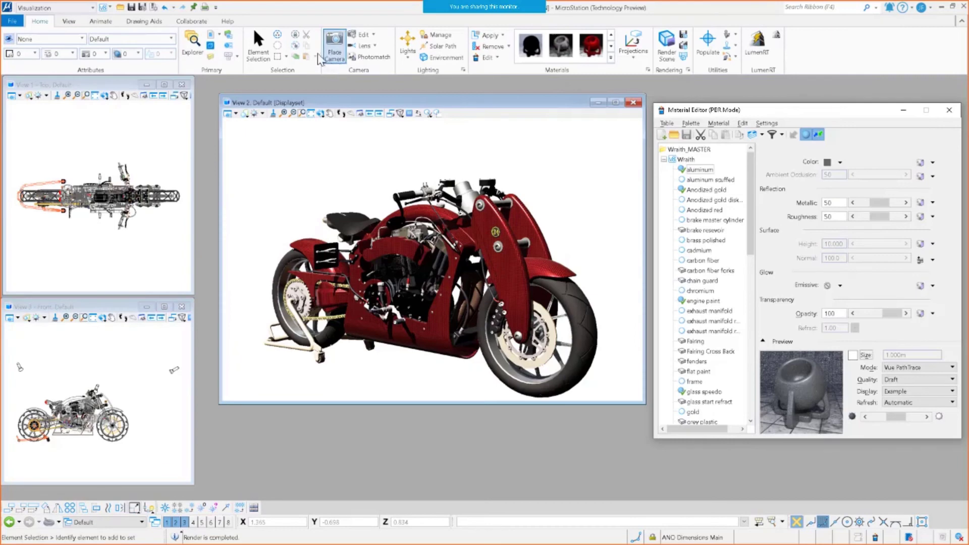
left_click(13, 21)
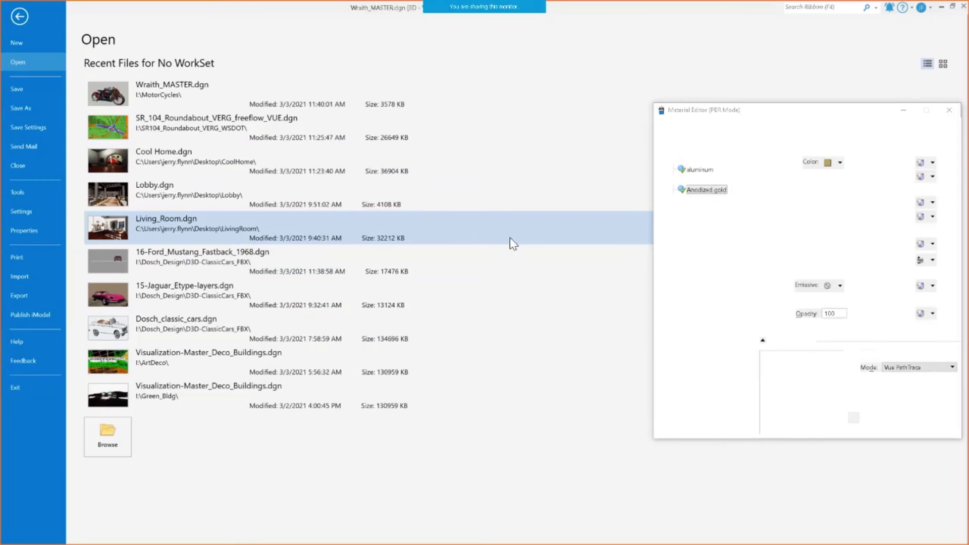
left_click(208, 225)
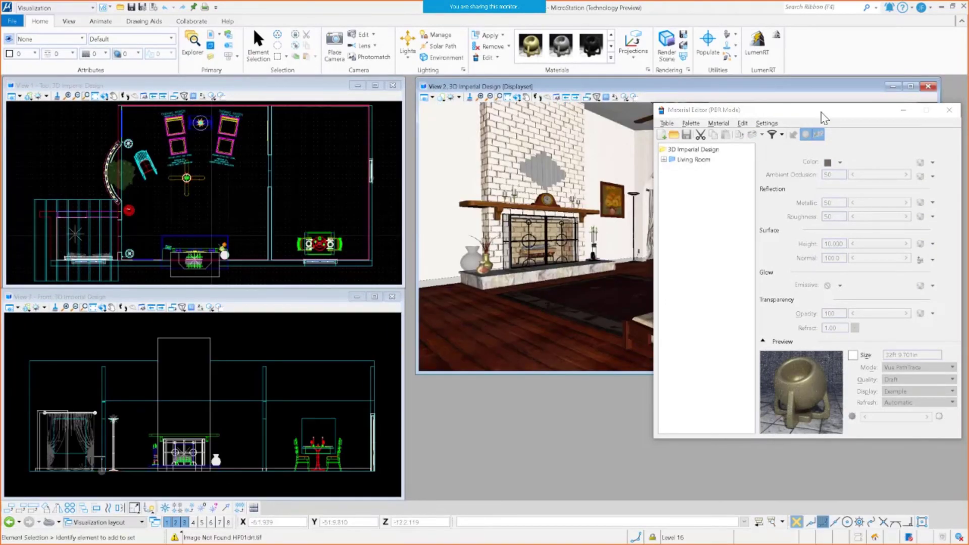
Move aside and close the Material Editor, then bring up the Open page's recent files.
left_click_drag(822, 112, 680, 122)
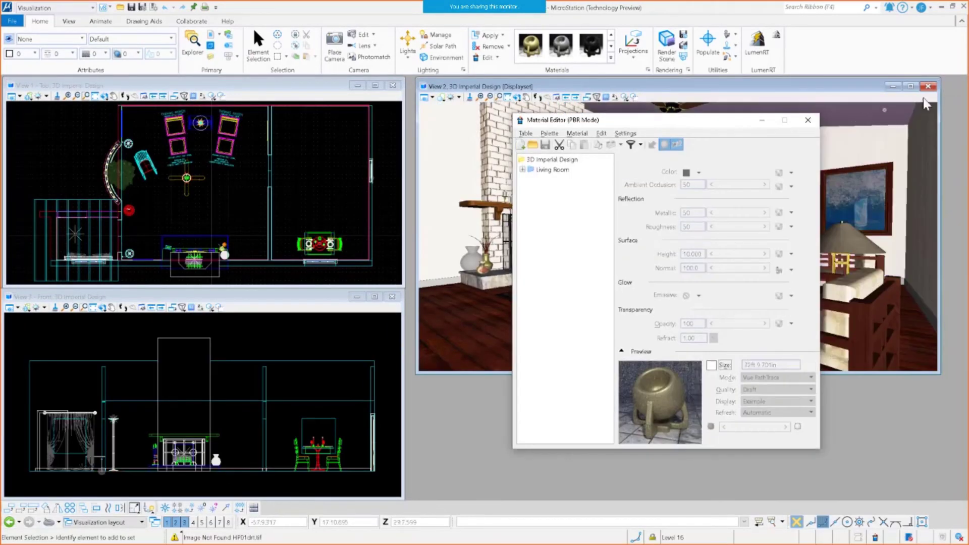
left_click(809, 122)
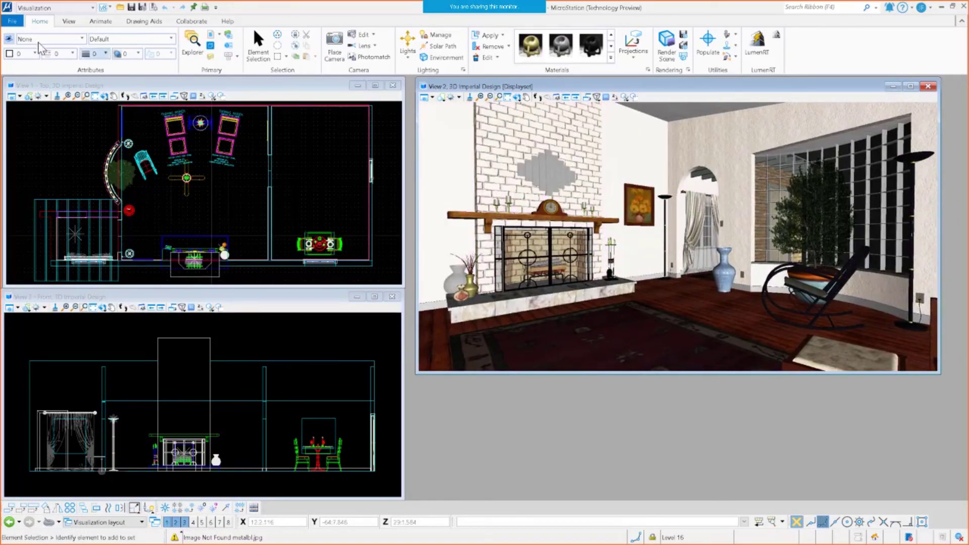
left_click(13, 22)
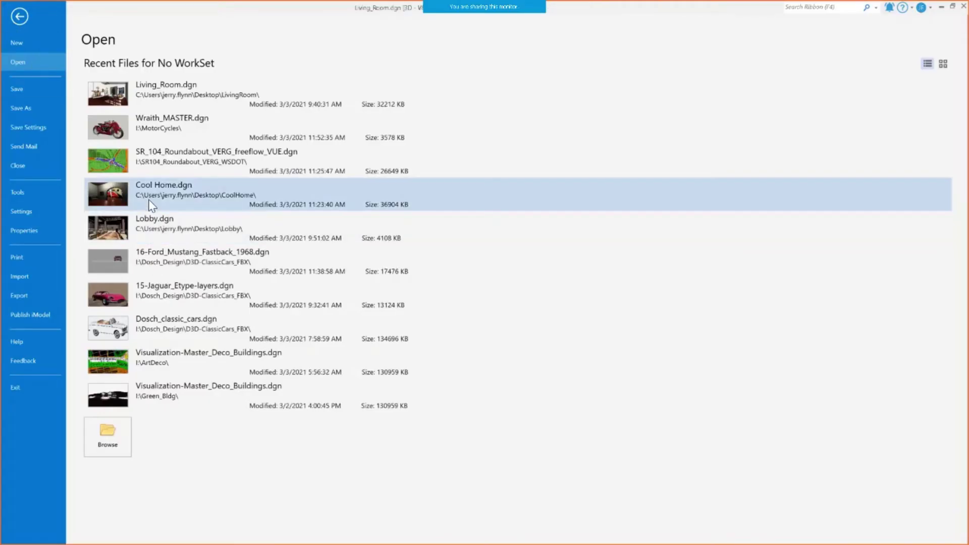
Open Cool Home.dgn and raise View 2's brightness with the Adjust Brightness slider.
left_click(151, 204)
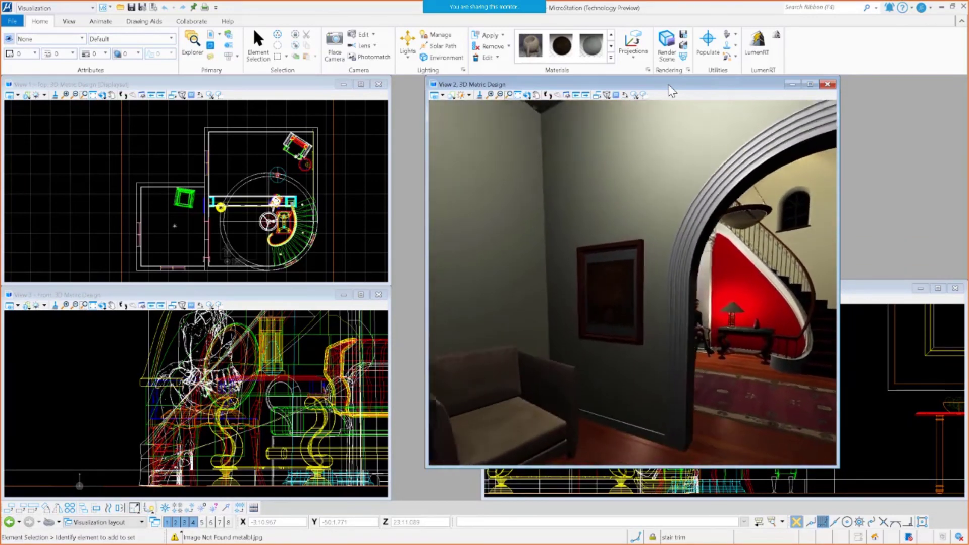
left_click(469, 96)
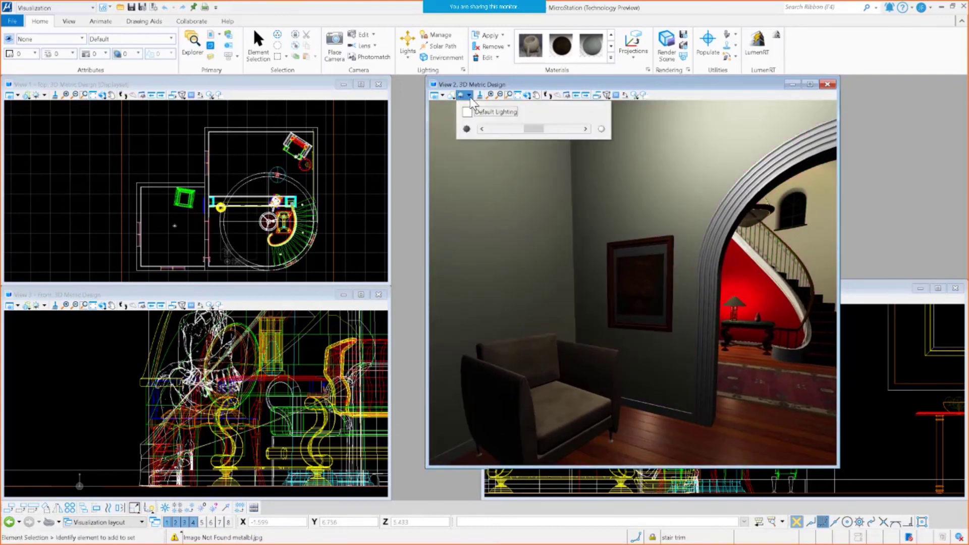
left_click_drag(557, 131, 557, 132)
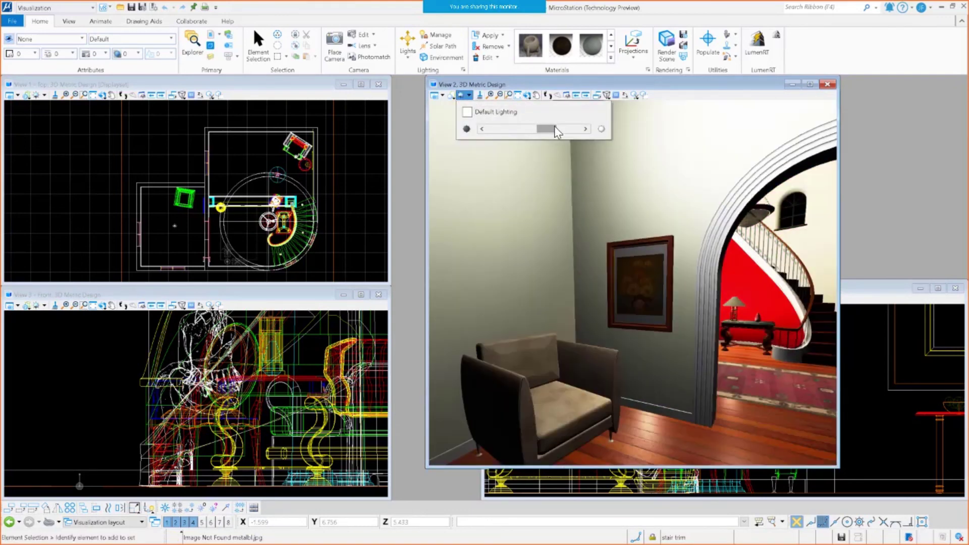